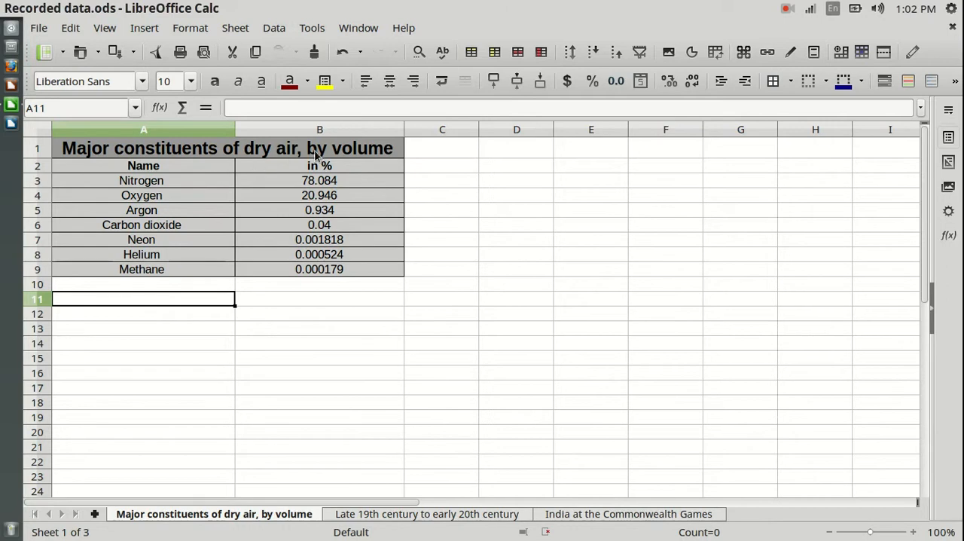
Step: Examine the dry-air constituents, census population and Commonwealth Games tables on the three sheets
left_click_drag(151, 185, 152, 273)
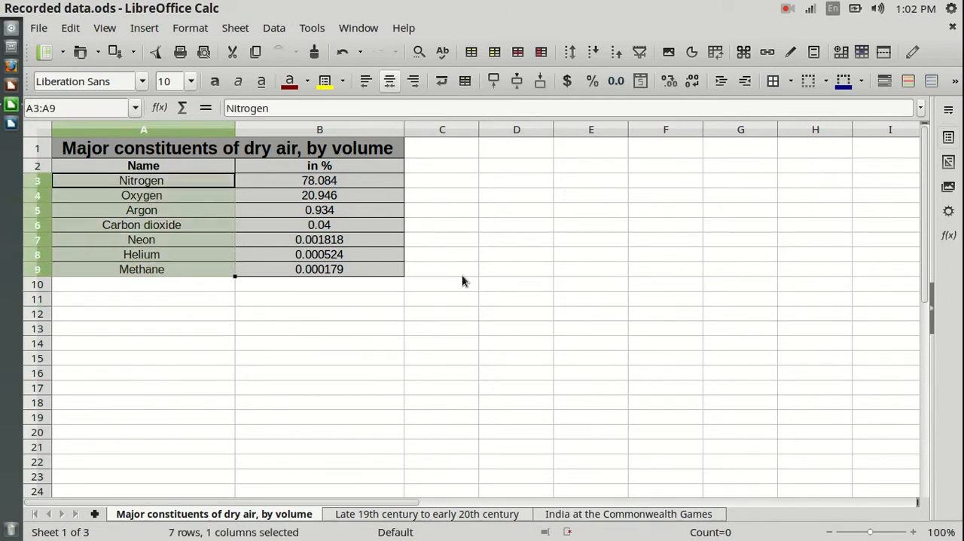
left_click_drag(344, 181, 342, 272)
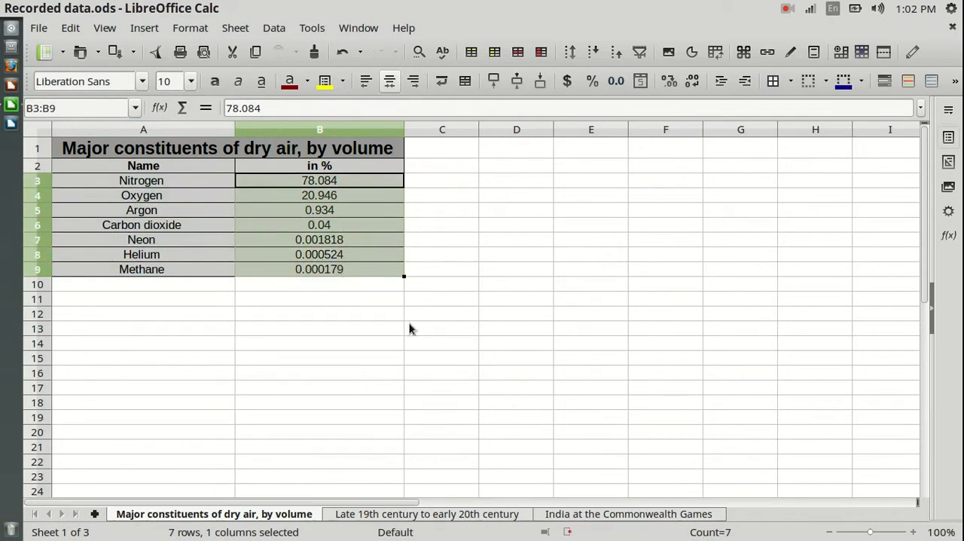
left_click(403, 513)
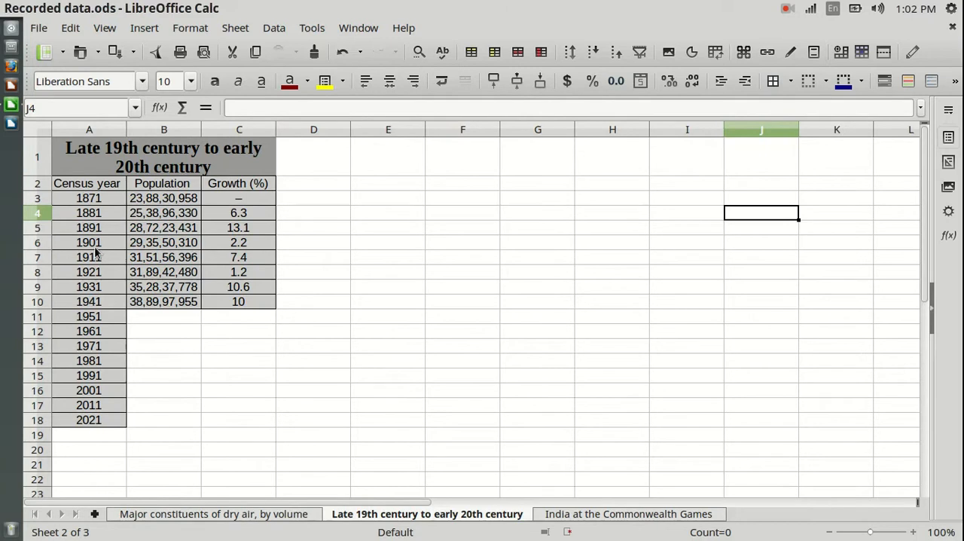
left_click(603, 515)
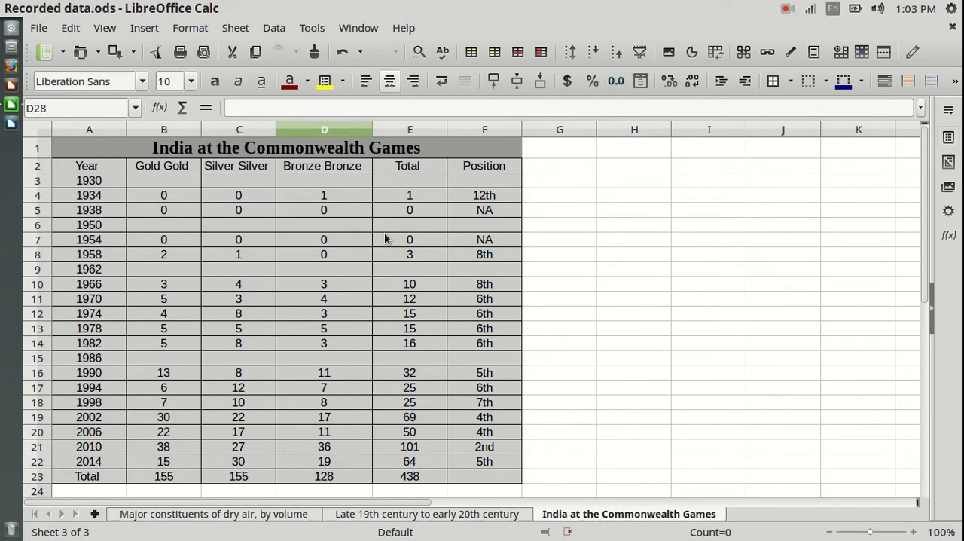
left_click(188, 515)
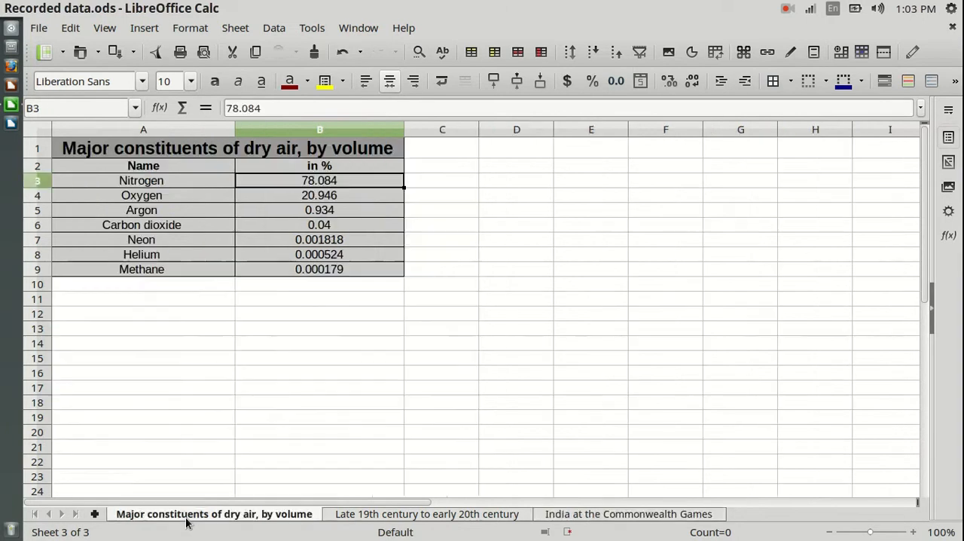
left_click(490, 330)
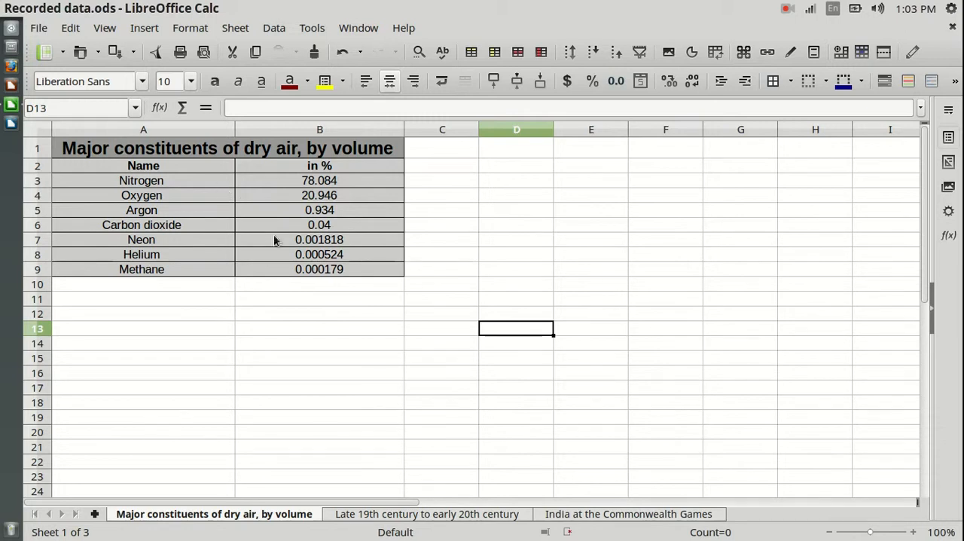
left_click(413, 517)
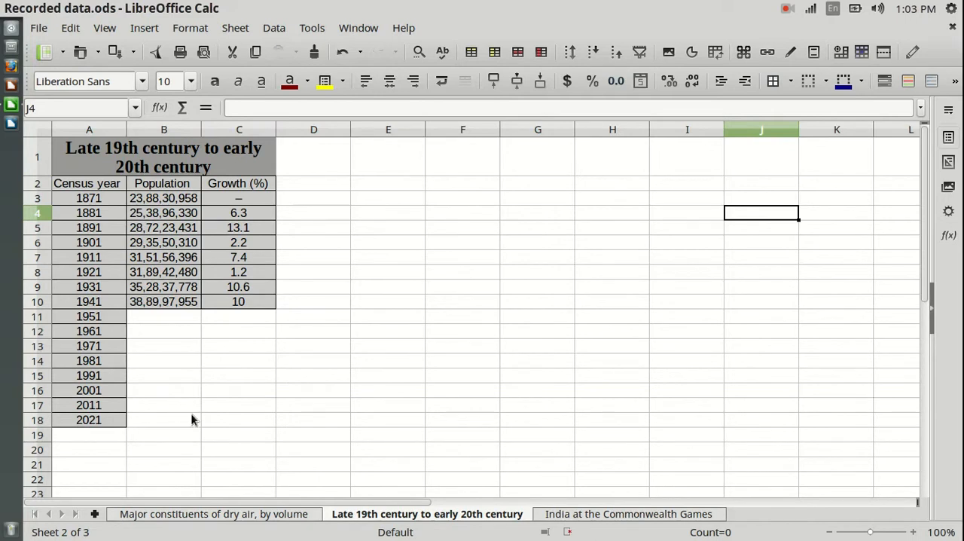
left_click(594, 515)
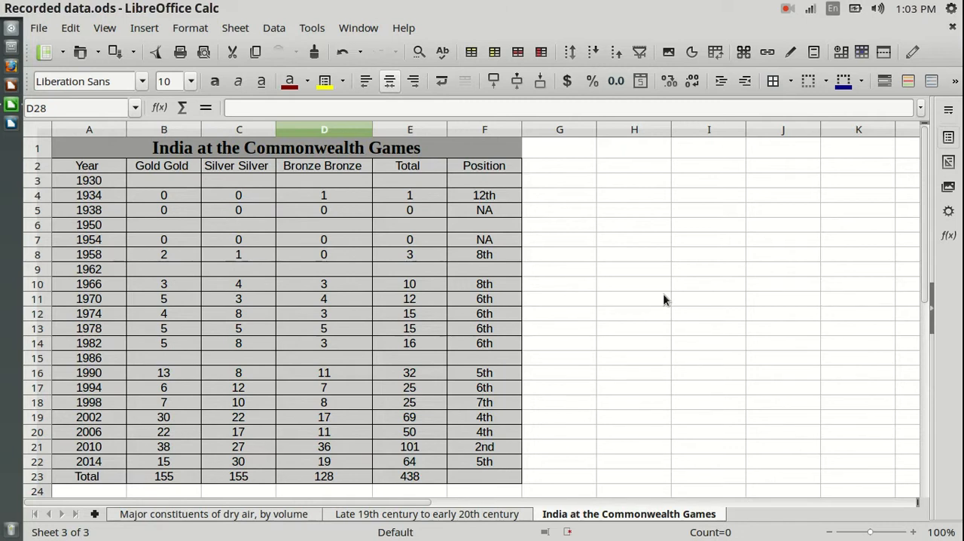
left_click(231, 515)
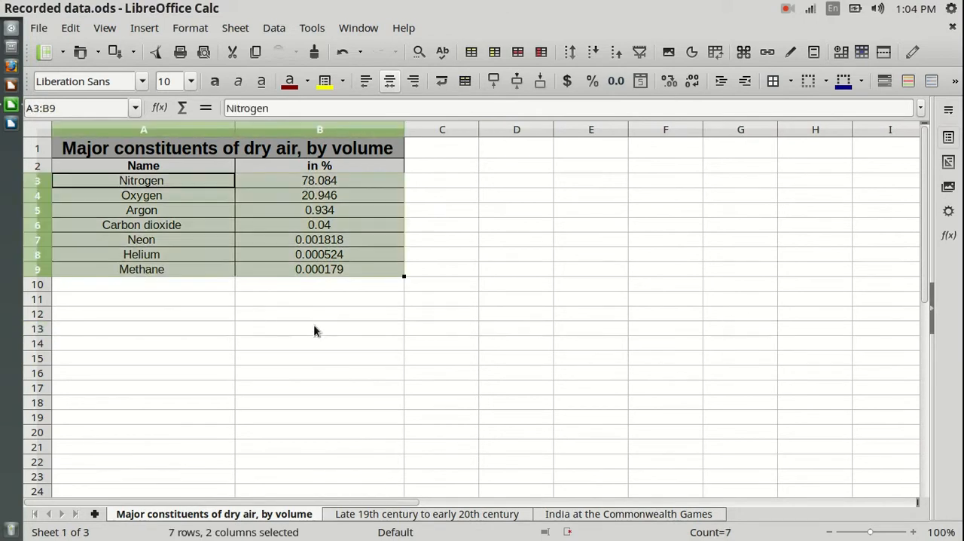
left_click(313, 325)
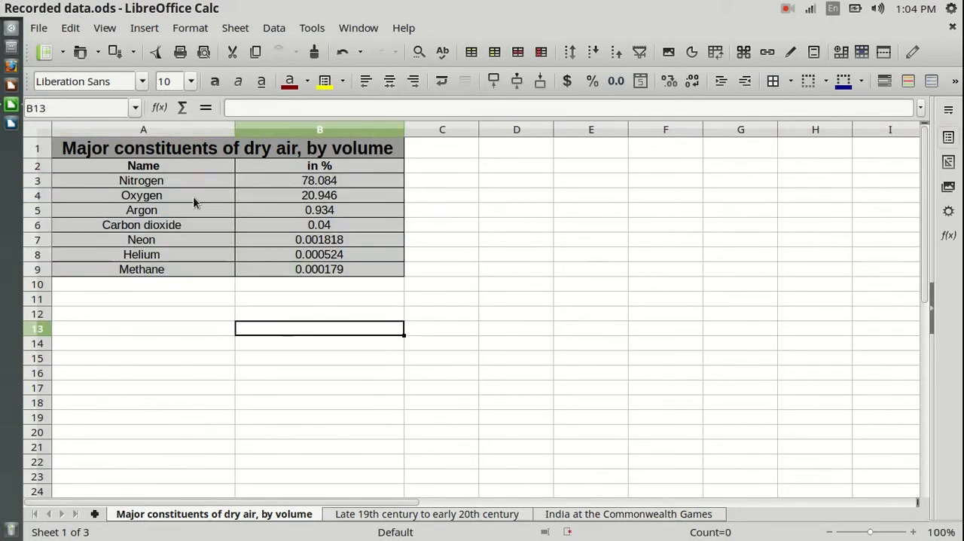
Step: Start a chart from the constituent names and percentages in A3:B9, choosing the Normal pie type
left_click_drag(123, 183, 348, 271)
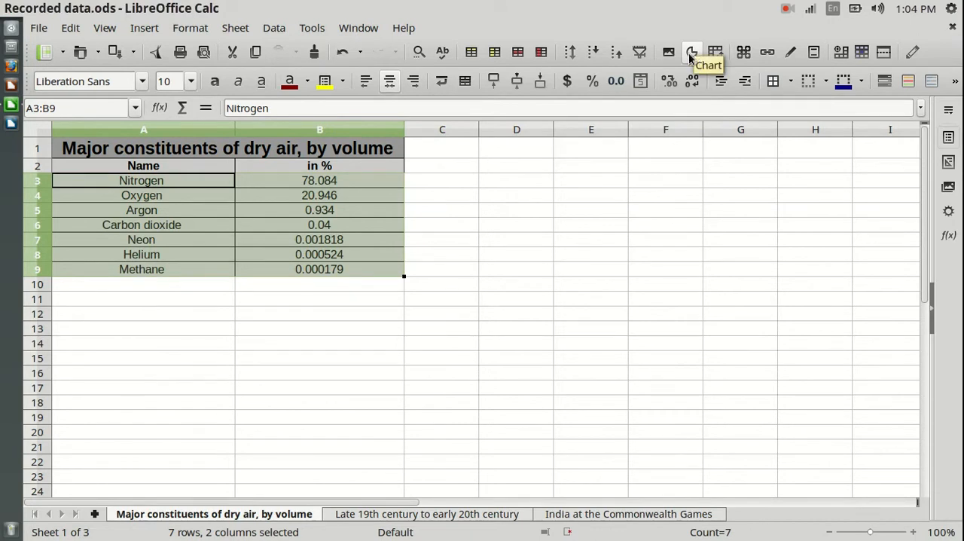
left_click(152, 33)
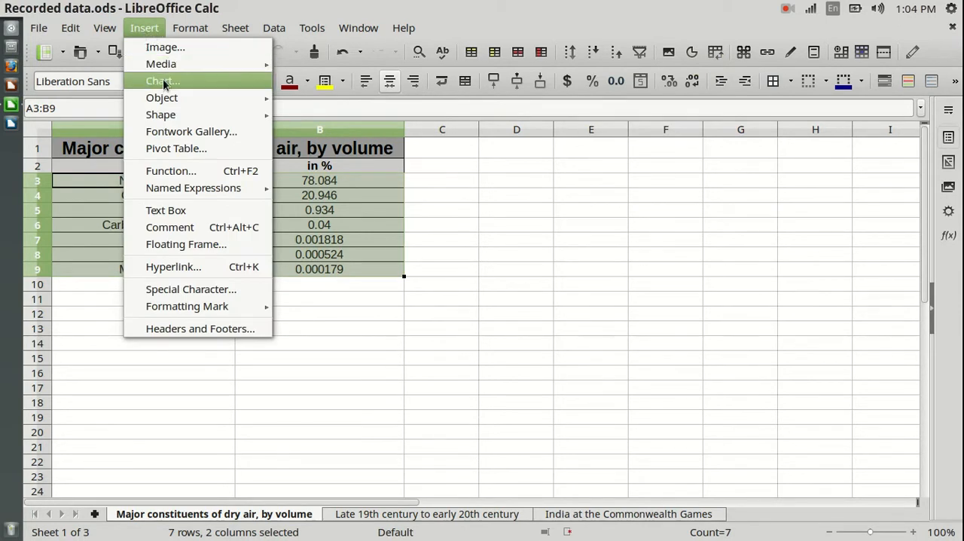
left_click(637, 242)
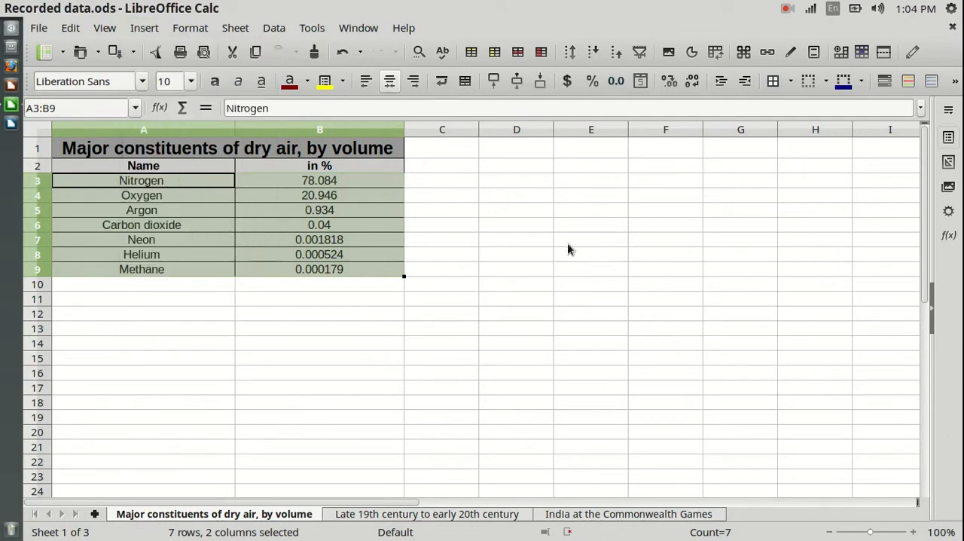
left_click(694, 56)
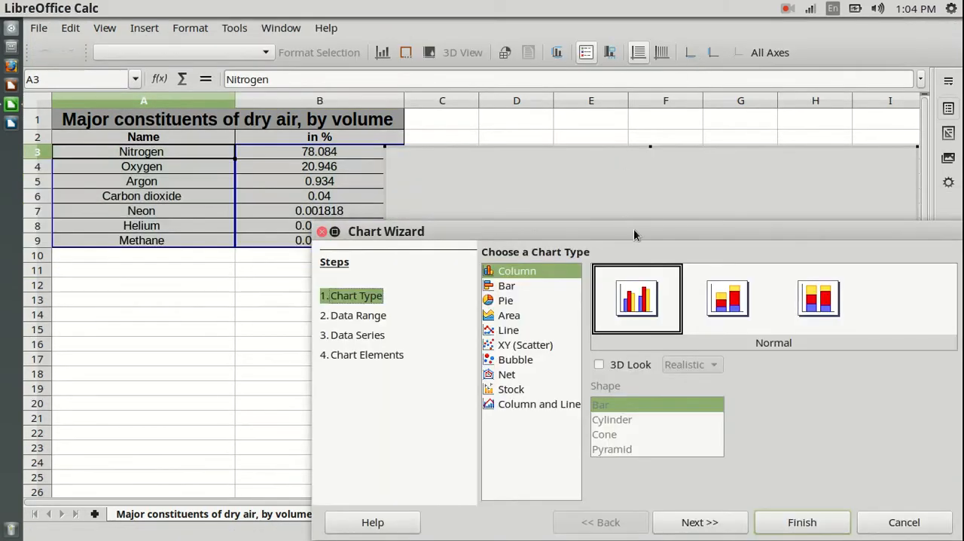
mouse_move(626, 226)
left_mouse_down()
mouse_move(495, 143)
mouse_move(529, 114)
left_mouse_up()
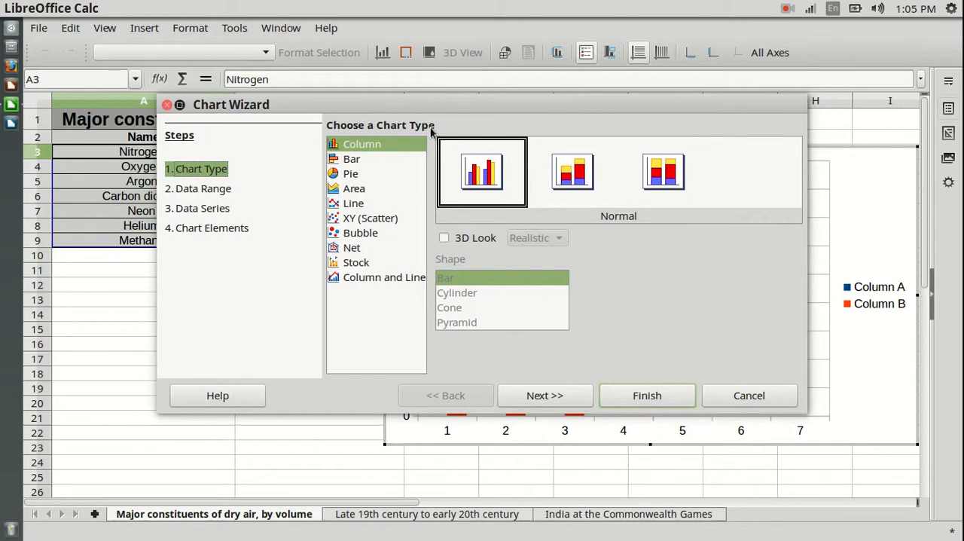
left_click(349, 174)
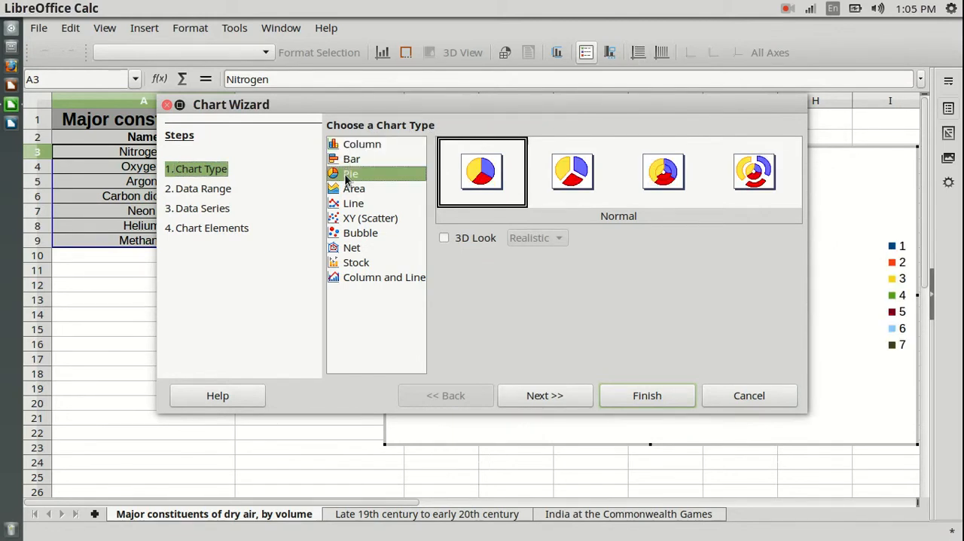
left_click_drag(637, 106, 532, 388)
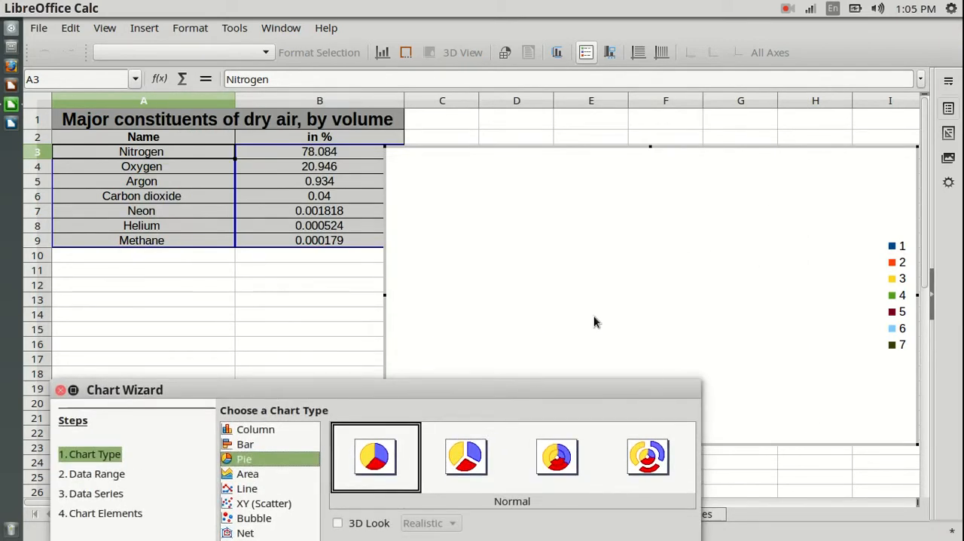
left_click_drag(511, 389, 665, 143)
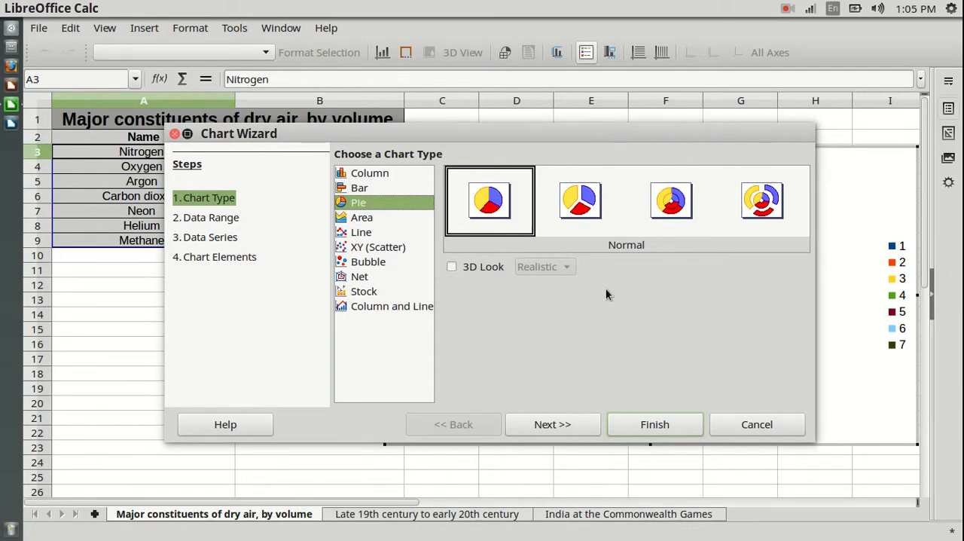
left_click_drag(640, 143, 619, 133)
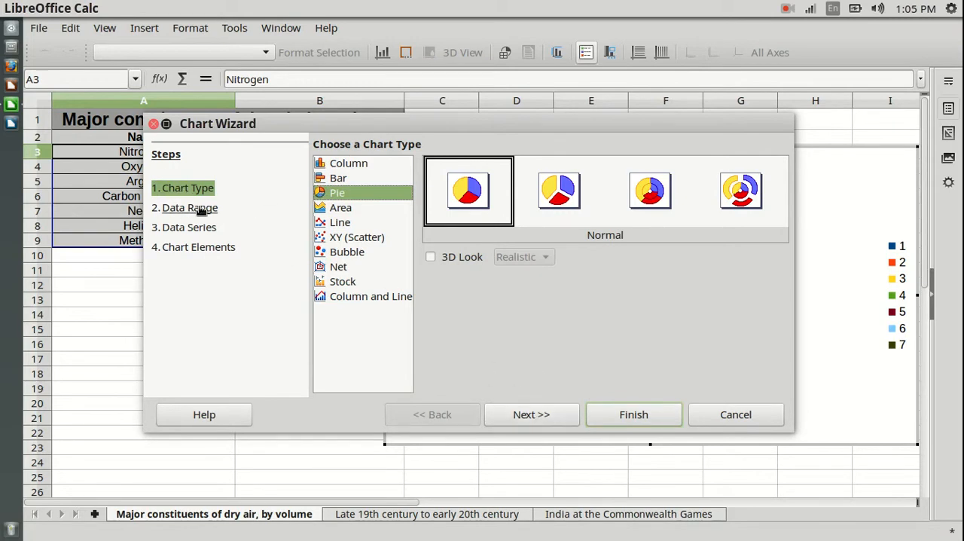
Step: Set the chart's data range to use data series in columns with the first column as label
left_click(549, 419)
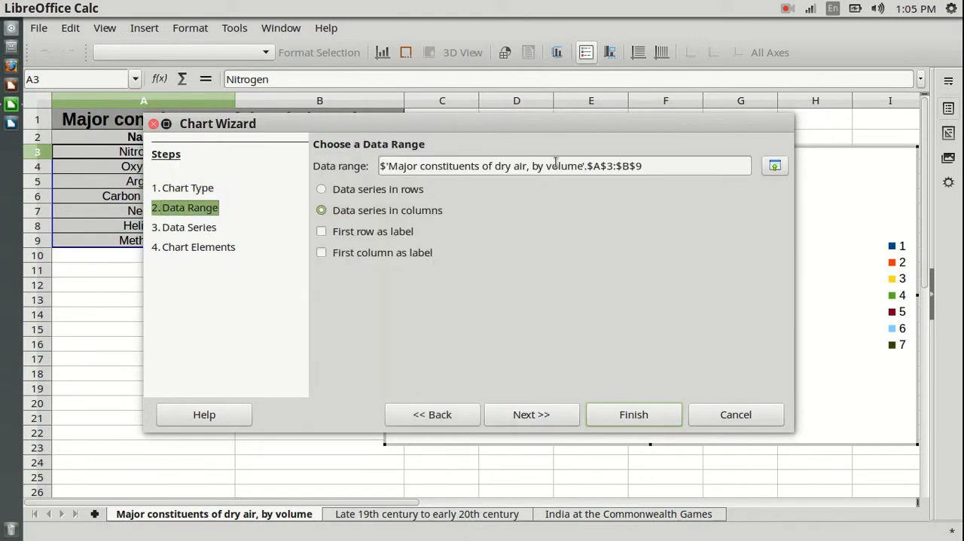
left_click_drag(568, 125, 594, 222)
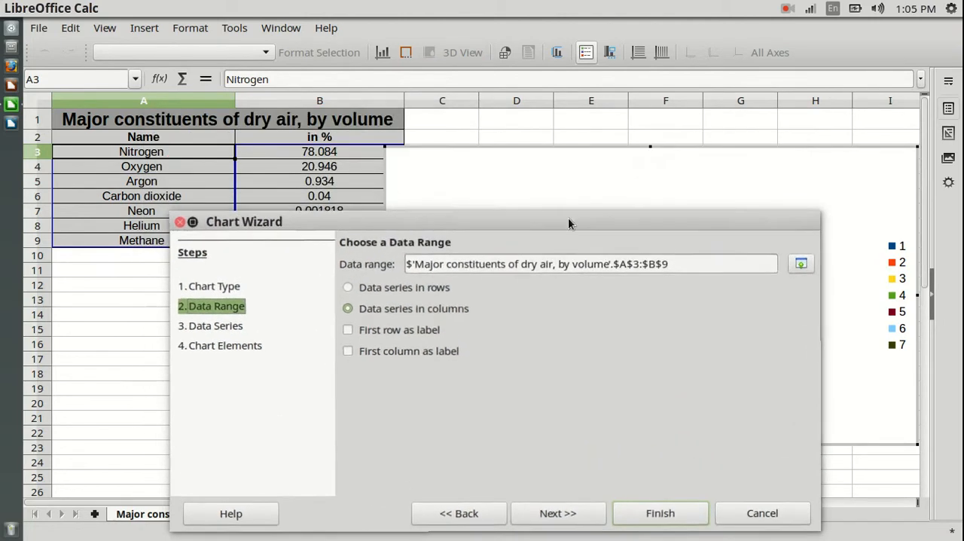
left_click_drag(437, 220, 304, 261)
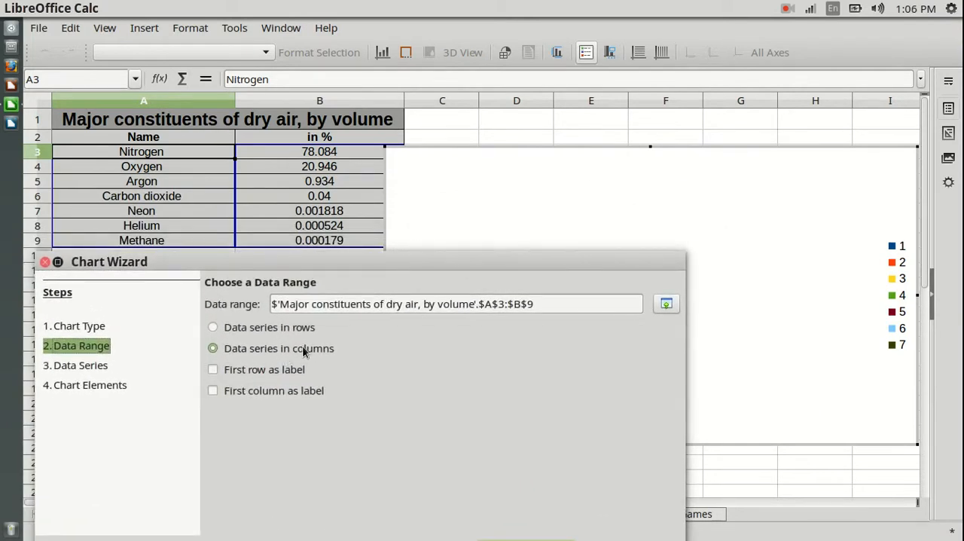
left_click(219, 328)
left_click(222, 351)
left_click(213, 391)
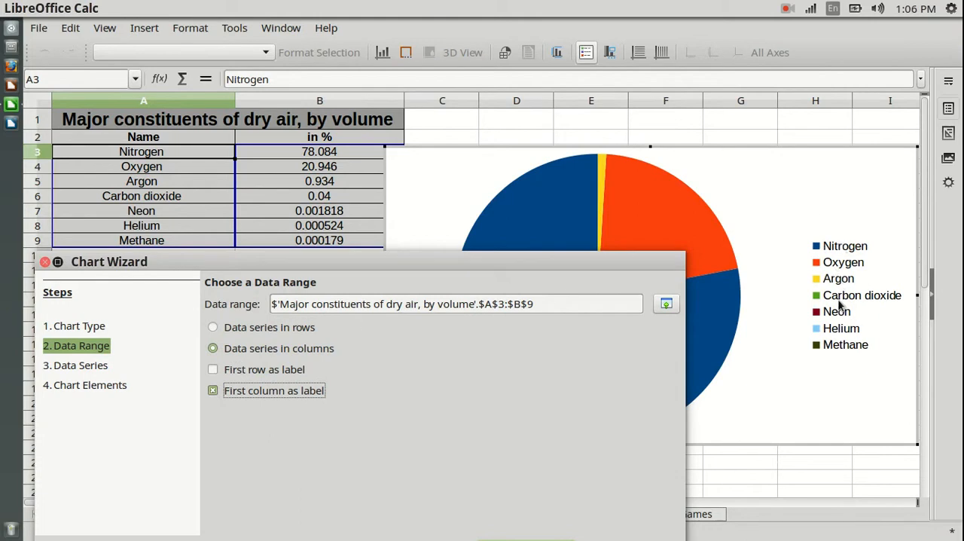
left_click_drag(557, 265, 684, 147)
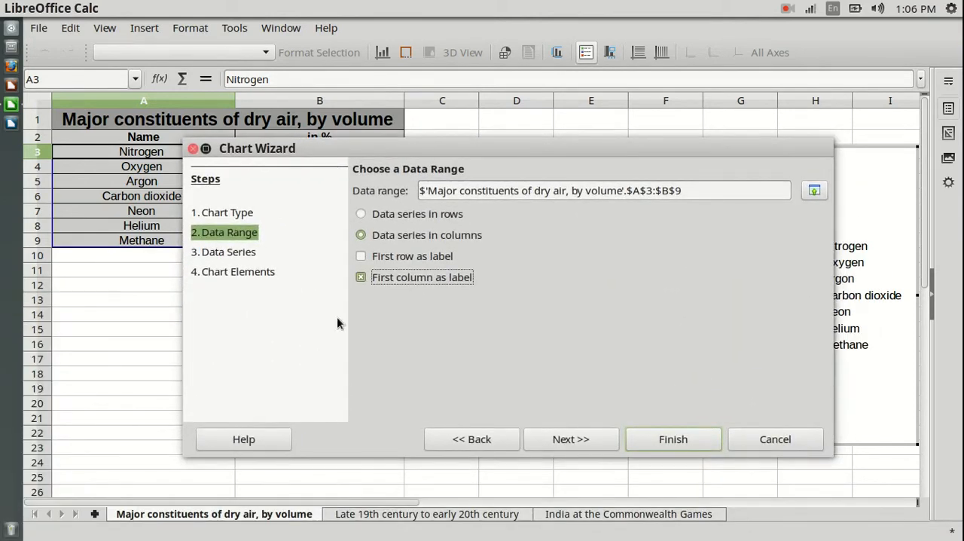
Step: Keep the default data series settings and title the pie chart "Constitution of Dry Air"
left_click(566, 441)
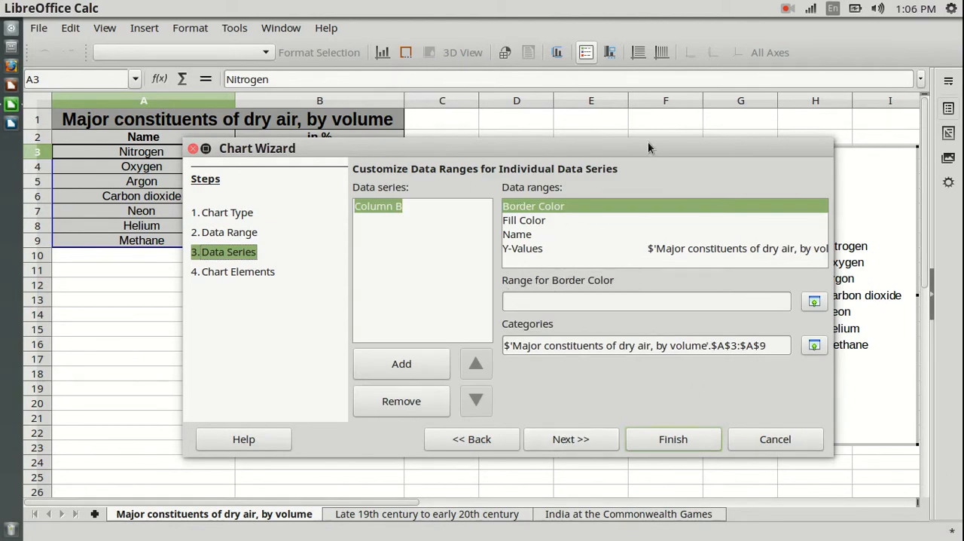
left_click_drag(650, 155, 591, 146)
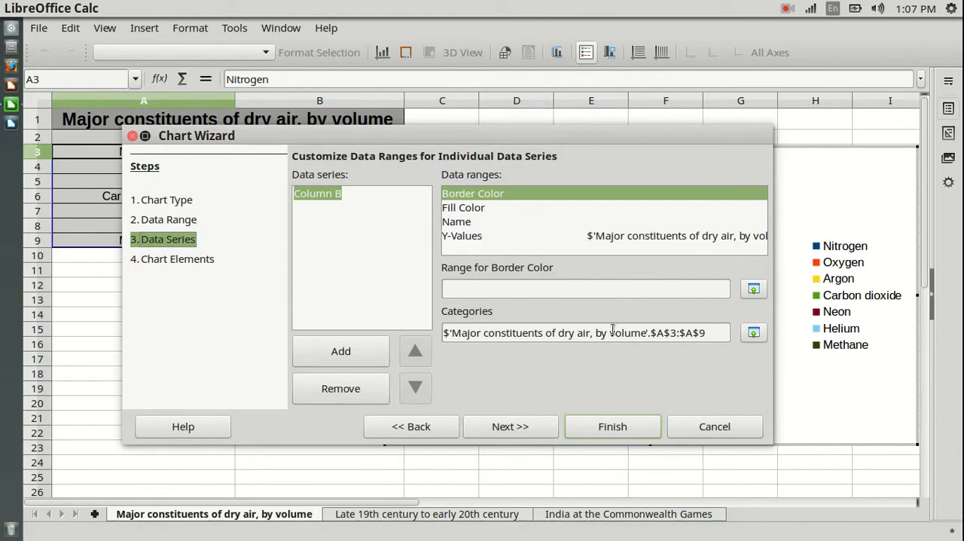
left_click(513, 426)
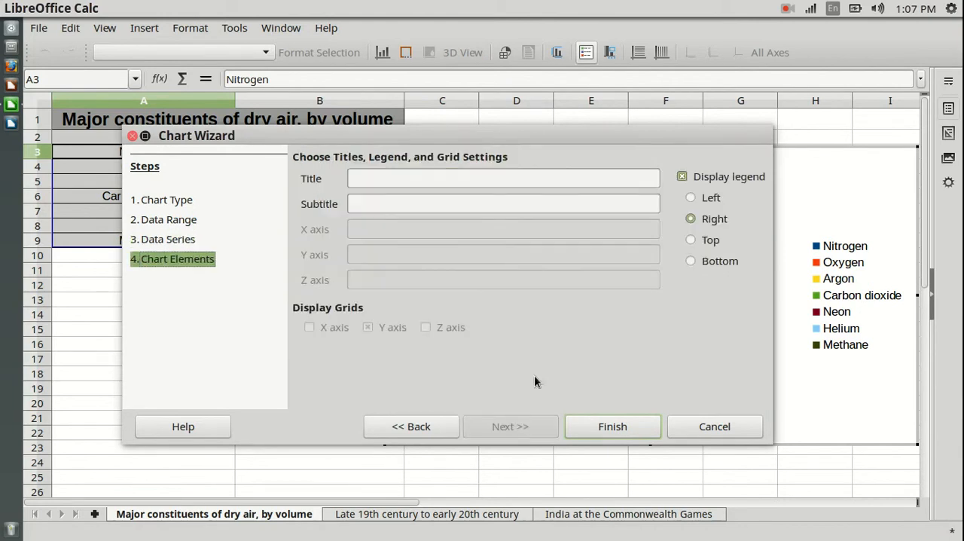
left_click_drag(485, 134, 421, 189)
left_click(397, 234)
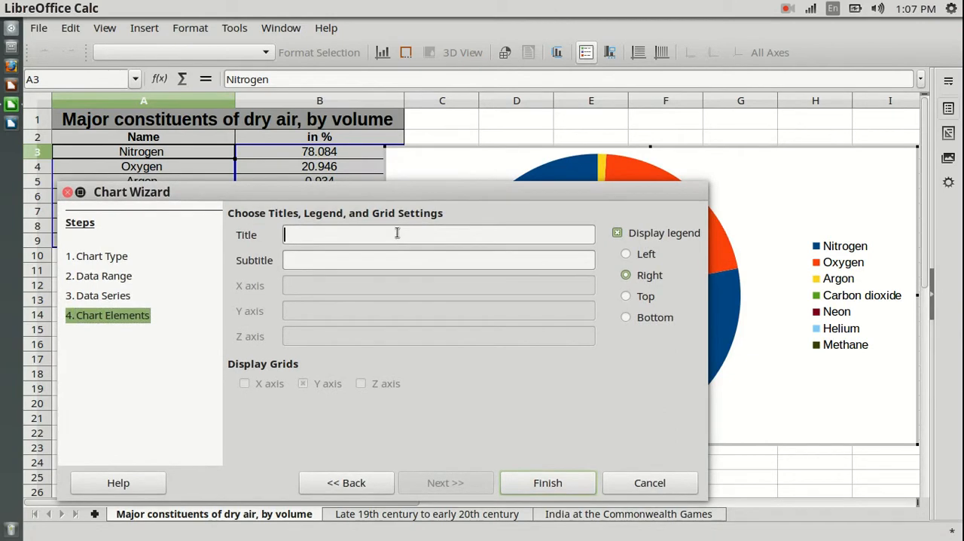
type("Constitution of Dry Air")
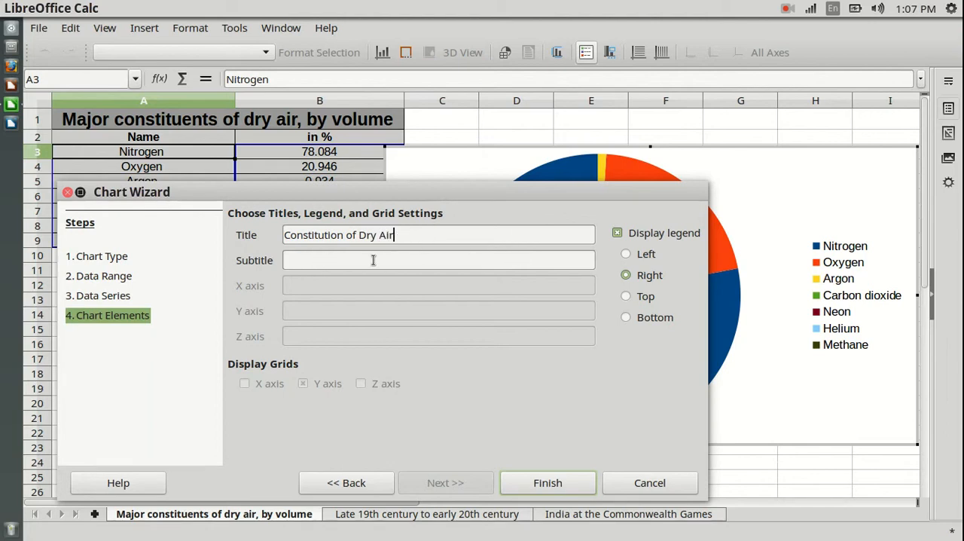
Step: Display the legend on the right side of the pie chart and finish creating the chart
left_click_drag(596, 202, 525, 130)
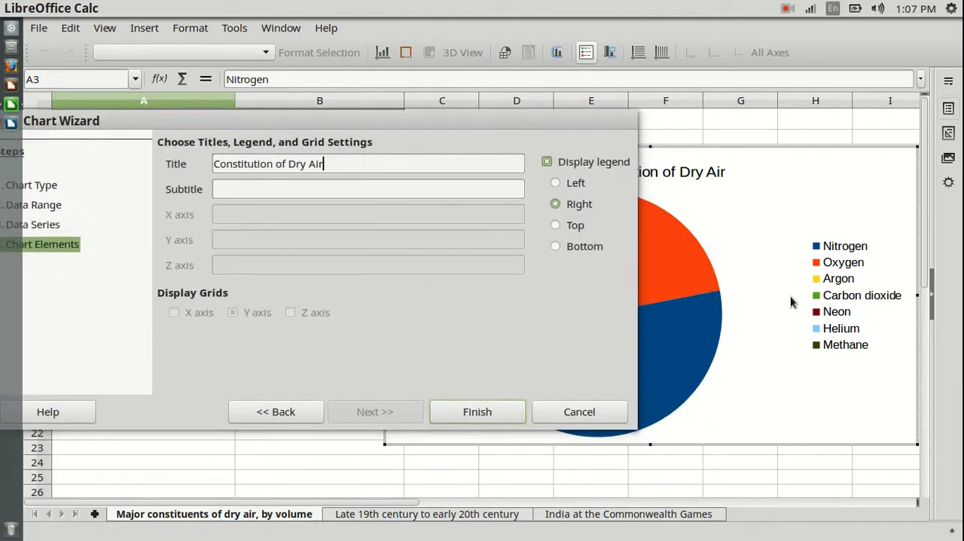
left_click(546, 163)
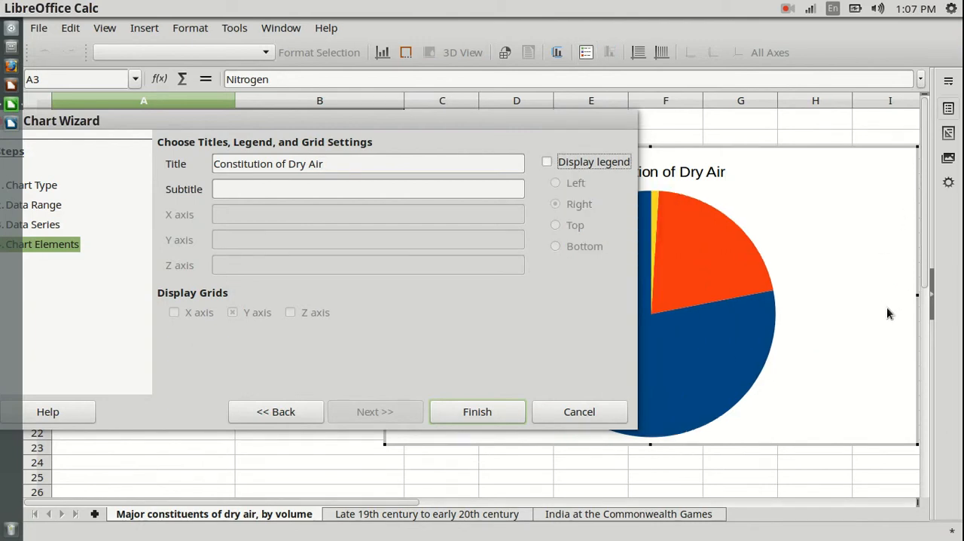
left_click(547, 163)
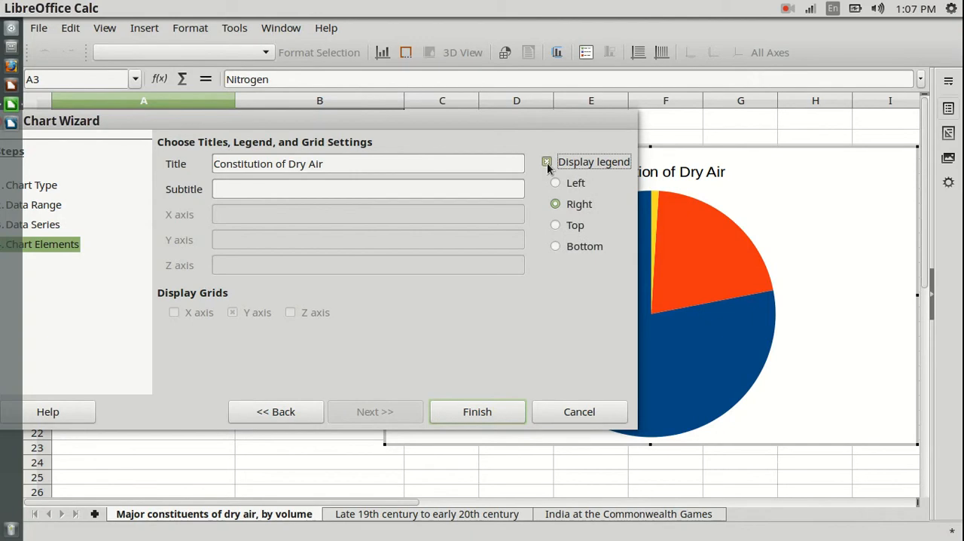
left_click(556, 246)
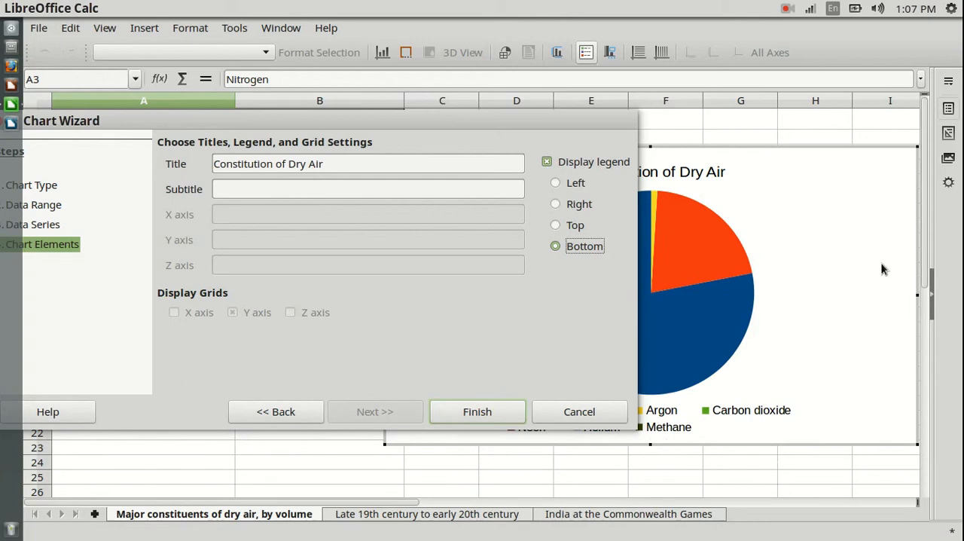
left_click(555, 204)
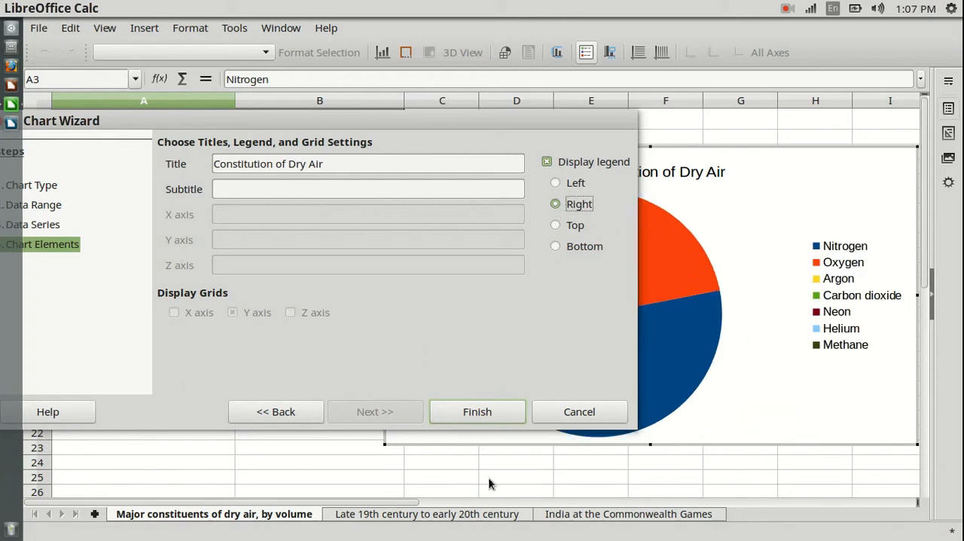
left_click(476, 412)
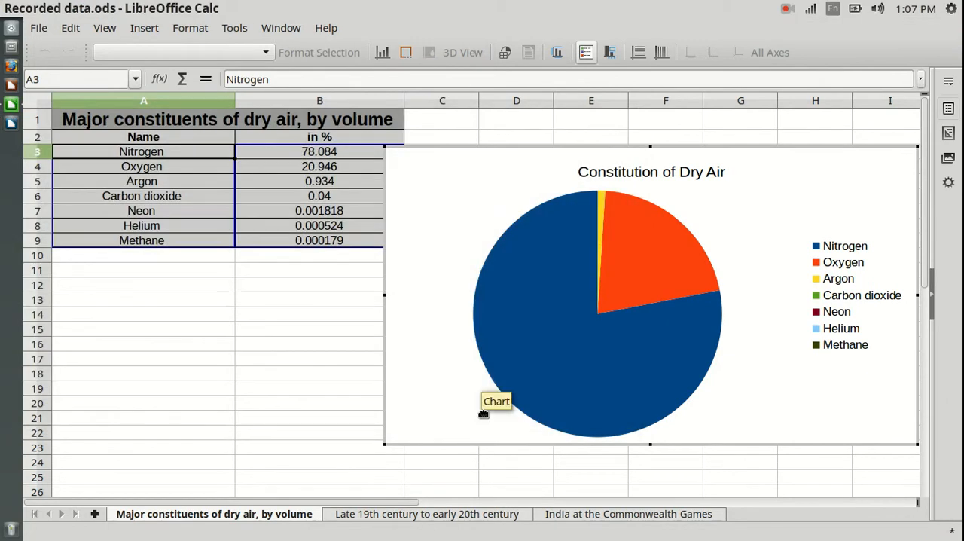
Step: Leave chart editing and move the pie chart up and slightly left on the sheet, to about 9.57 / 0.39
left_click(204, 303)
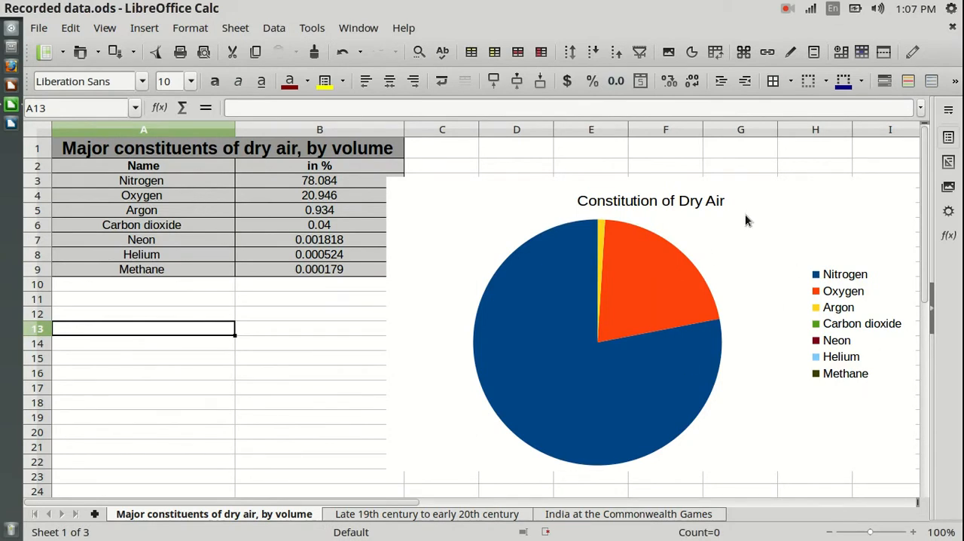
left_click(471, 198)
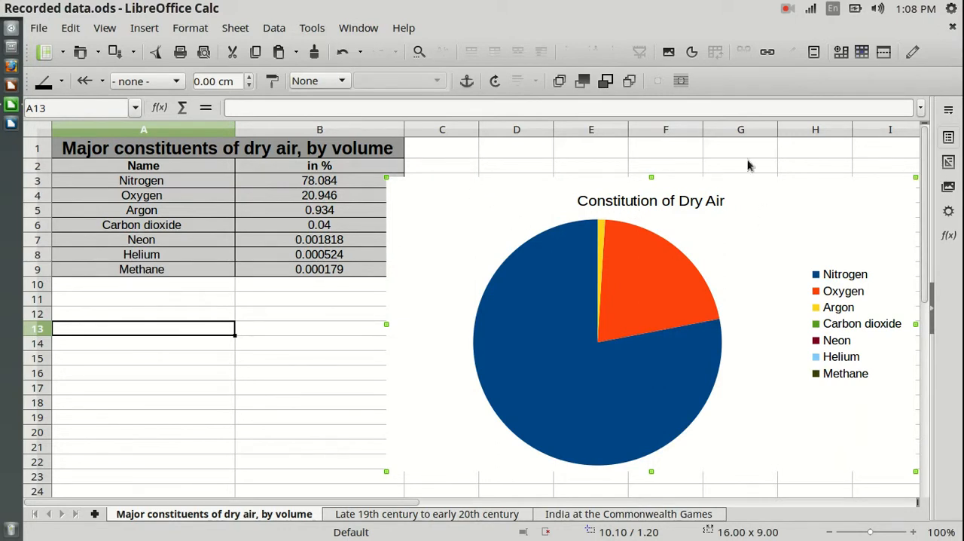
left_click_drag(504, 209, 393, 187)
left_click_drag(713, 175, 810, 178)
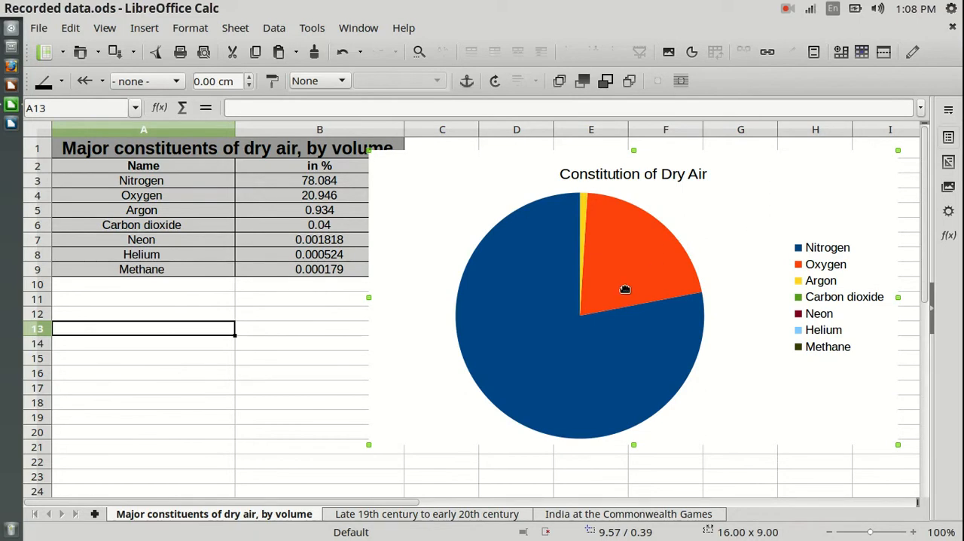
Step: Open the pie chart for editing and pull the Oxygen slice outward from the rest of the pie
double_click(698, 376)
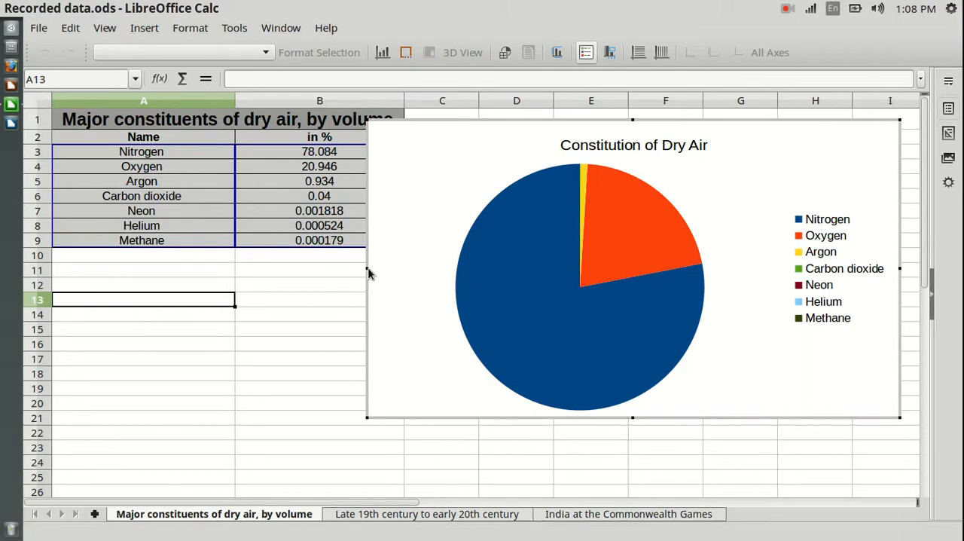
left_click(535, 289)
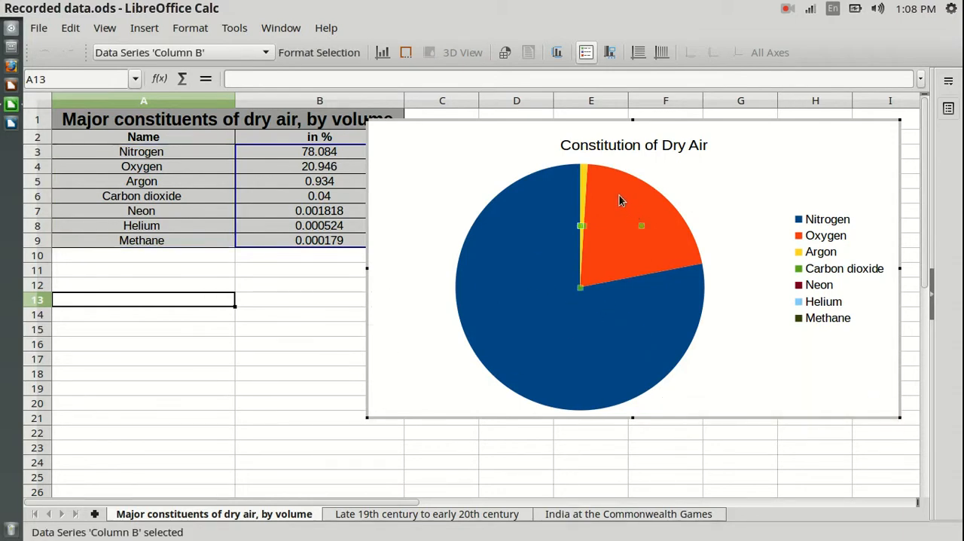
left_click(584, 181)
left_click(516, 238)
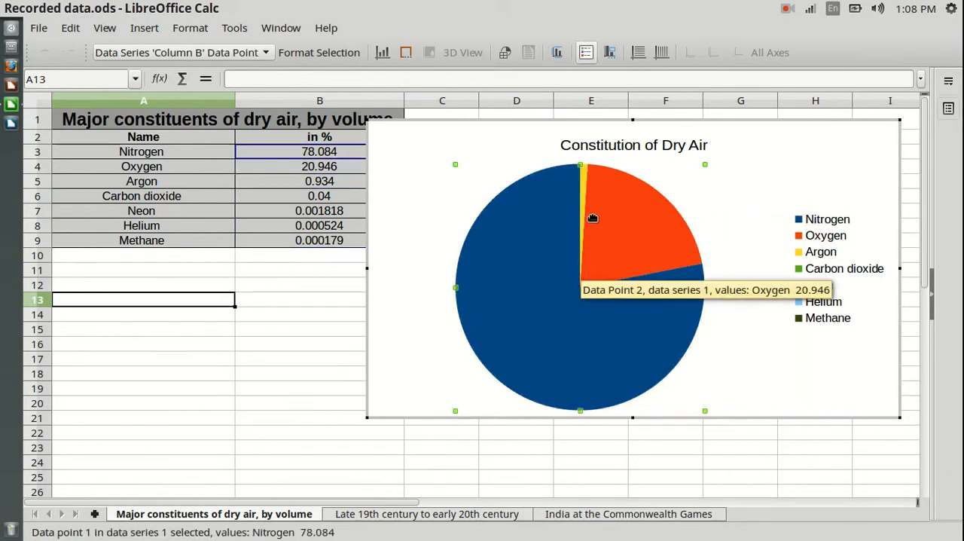
left_click(630, 226)
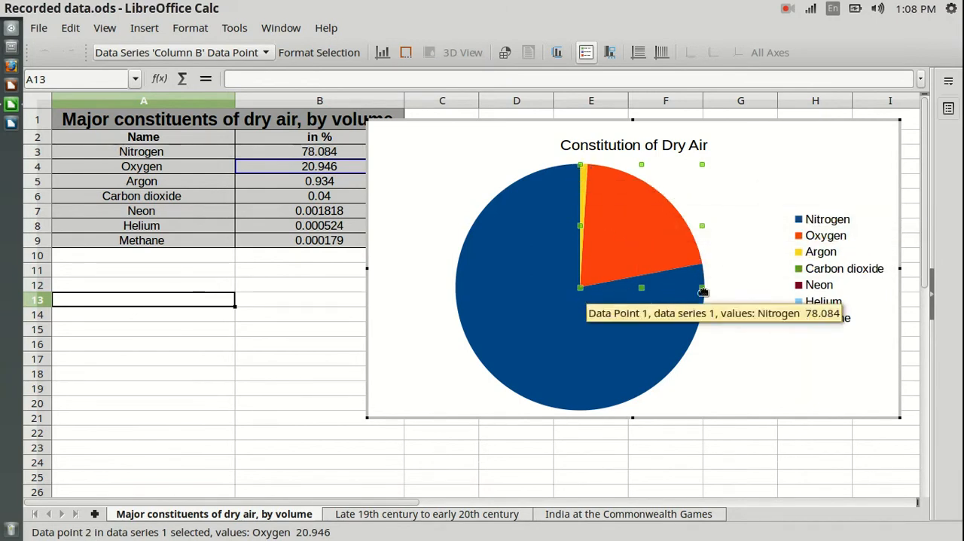
left_click_drag(627, 232, 652, 210)
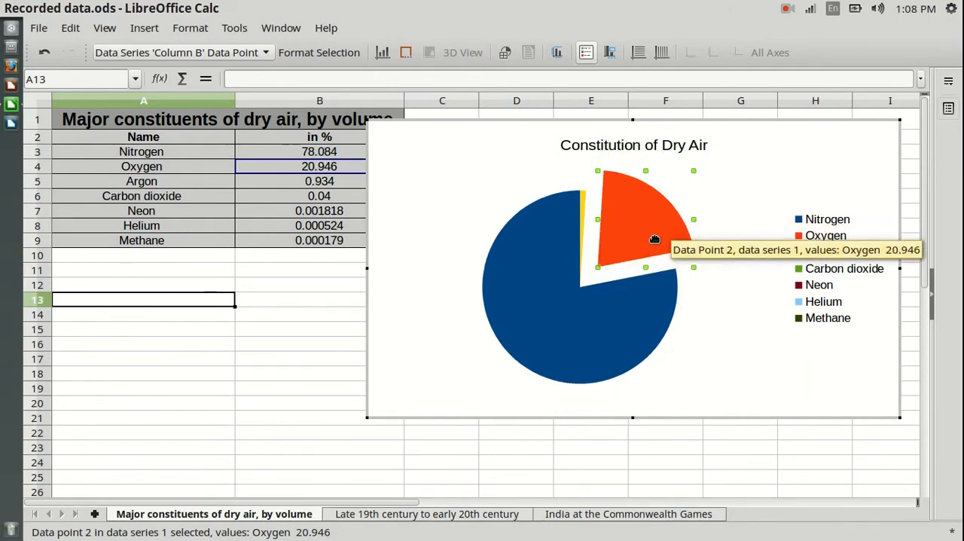
Step: Pull the Argon slice upward out of the pie and leave chart editing
left_click(582, 202)
left_click_drag(579, 208, 582, 182)
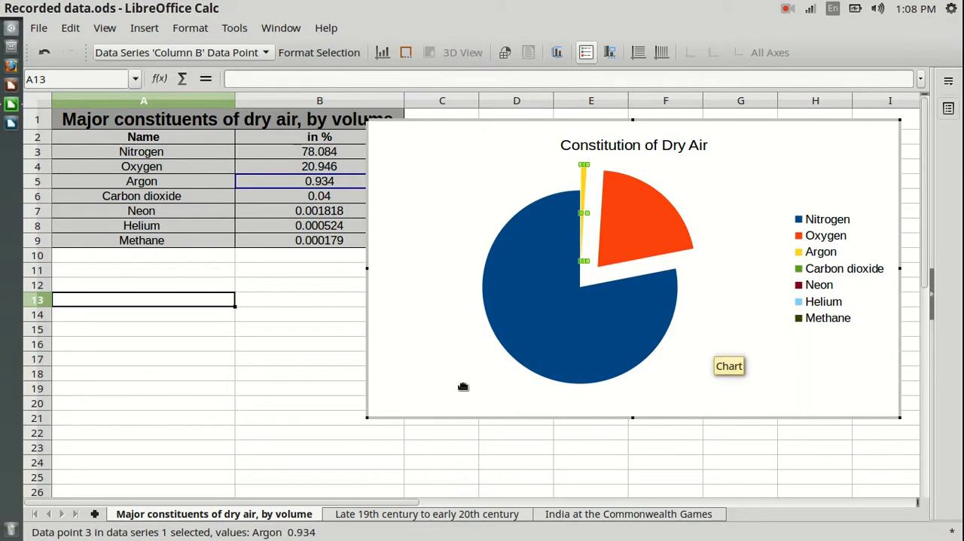
left_click(269, 420)
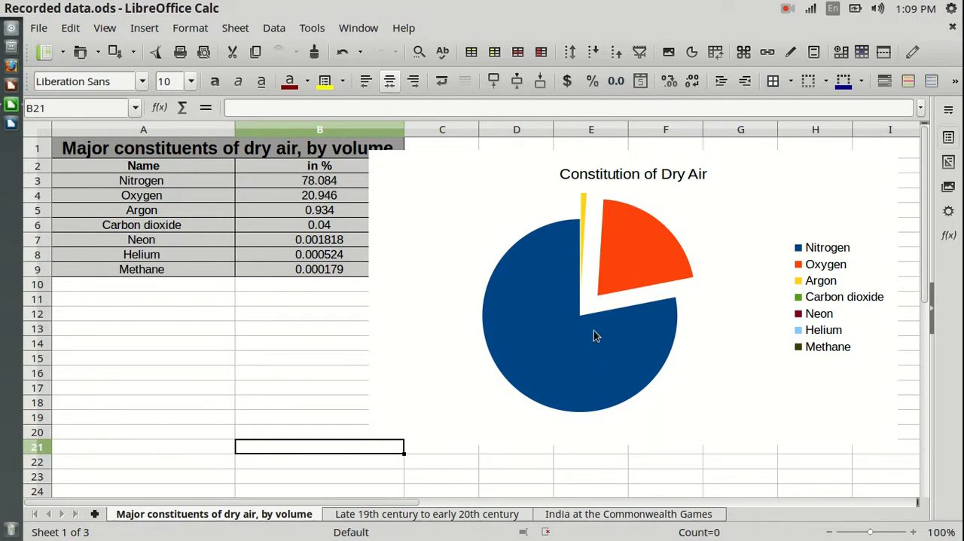
Step: Open the pie chart for editing again and select only the Nitrogen slice
right_click(626, 241)
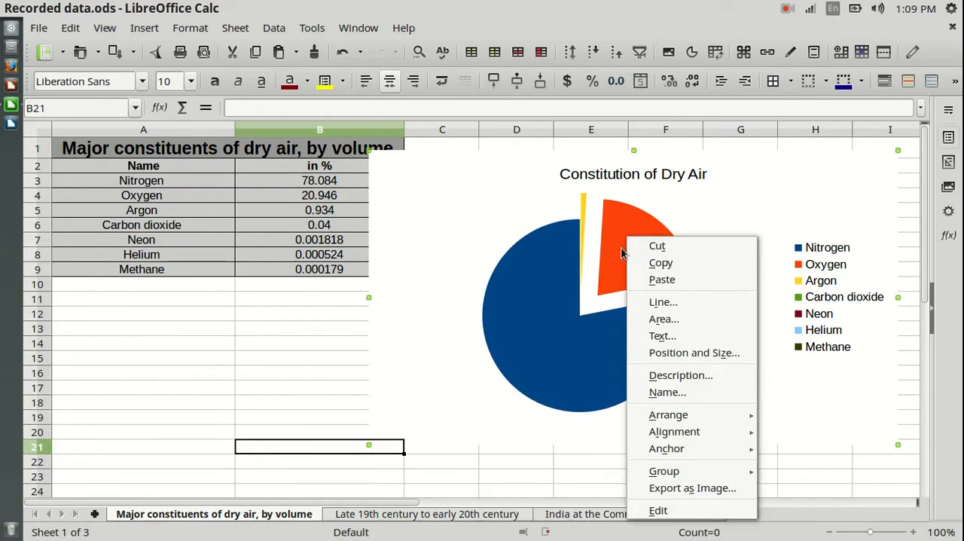
left_click(477, 372)
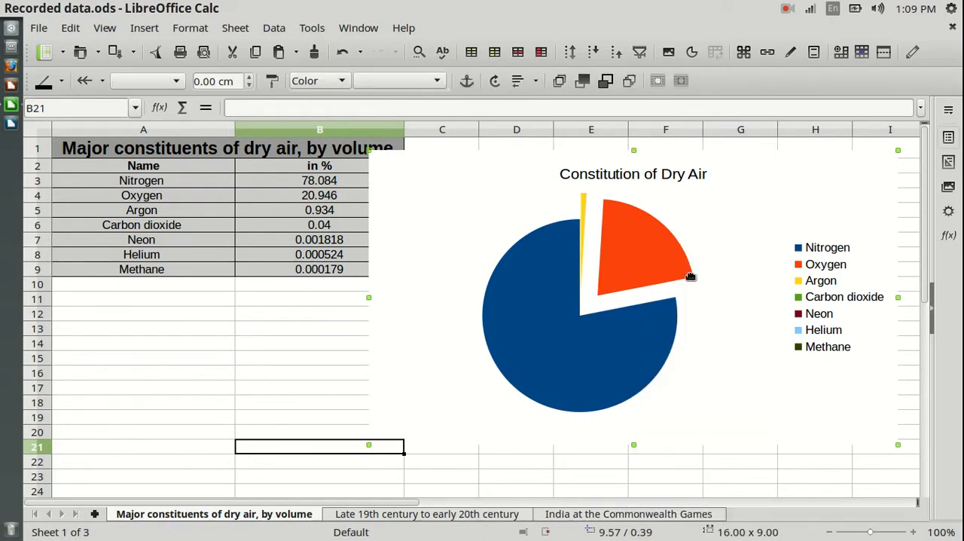
double_click(697, 431)
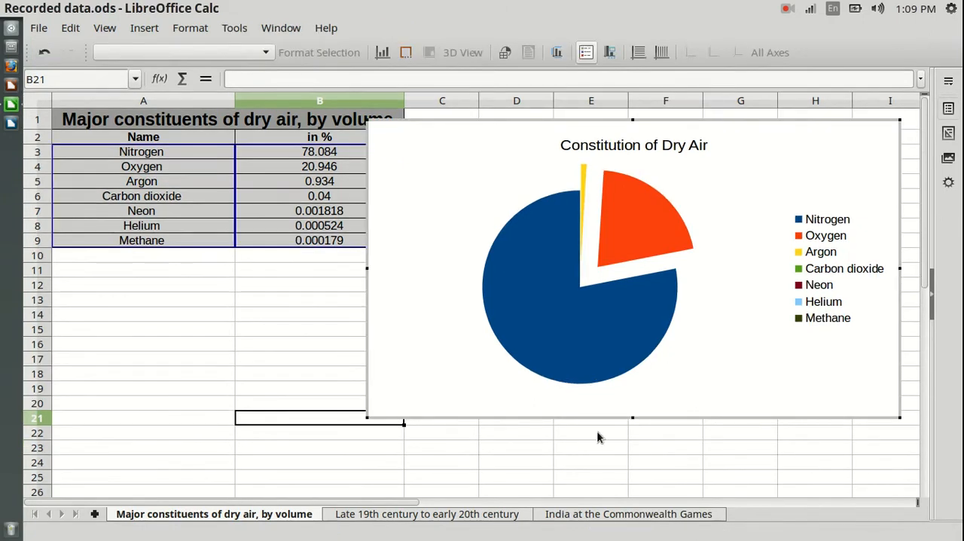
left_click(636, 217)
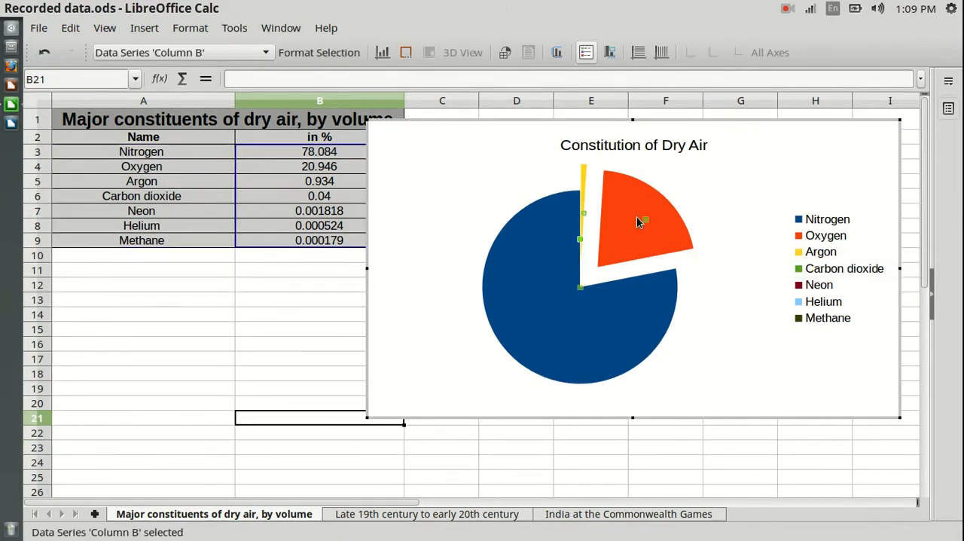
left_click(677, 235)
left_click(551, 328)
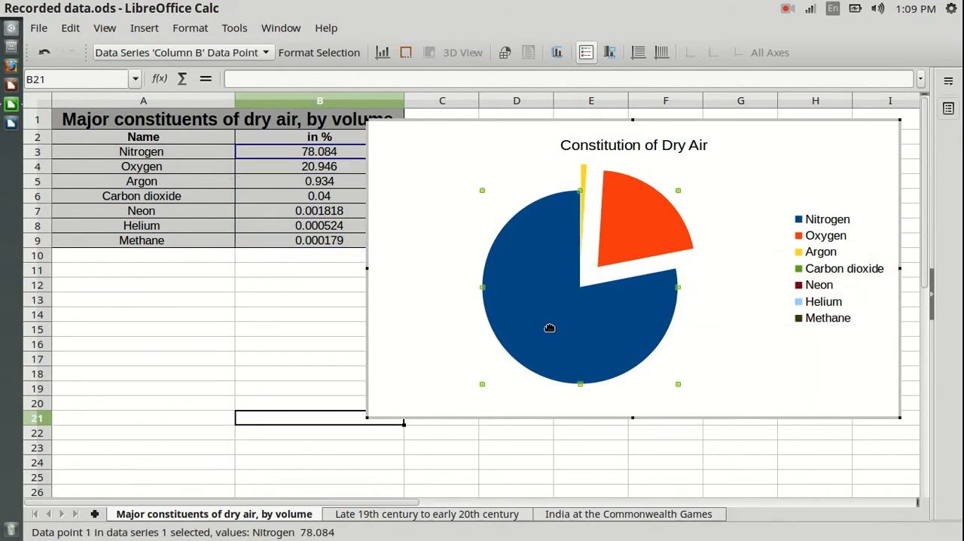
Step: Try adding data labels to all slices of the pie chart and undo the insertion
right_click(524, 269)
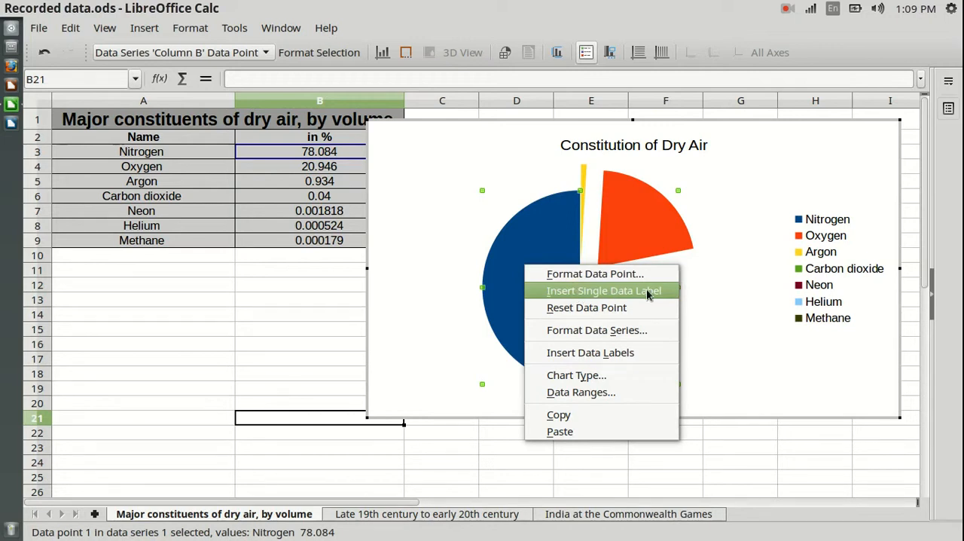
left_click(600, 359)
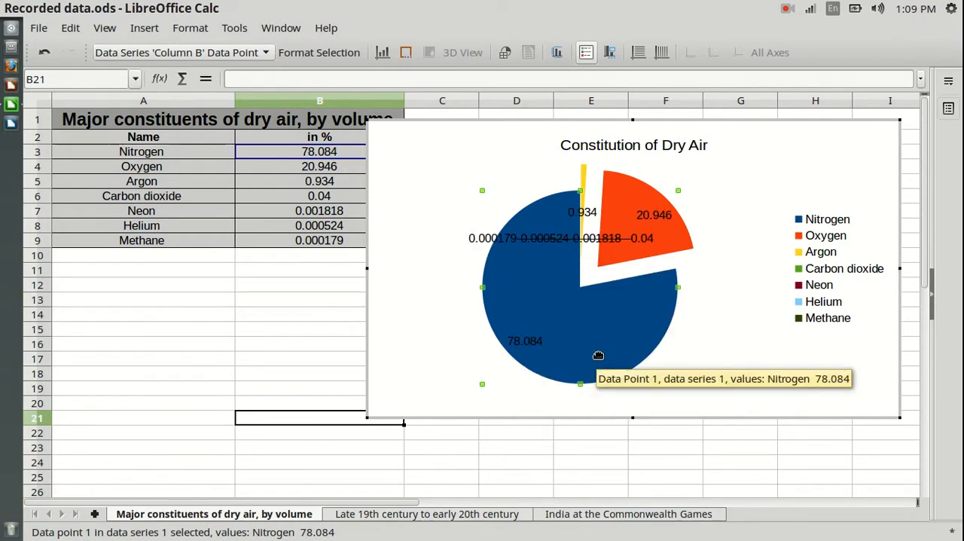
key("ctrl+z")
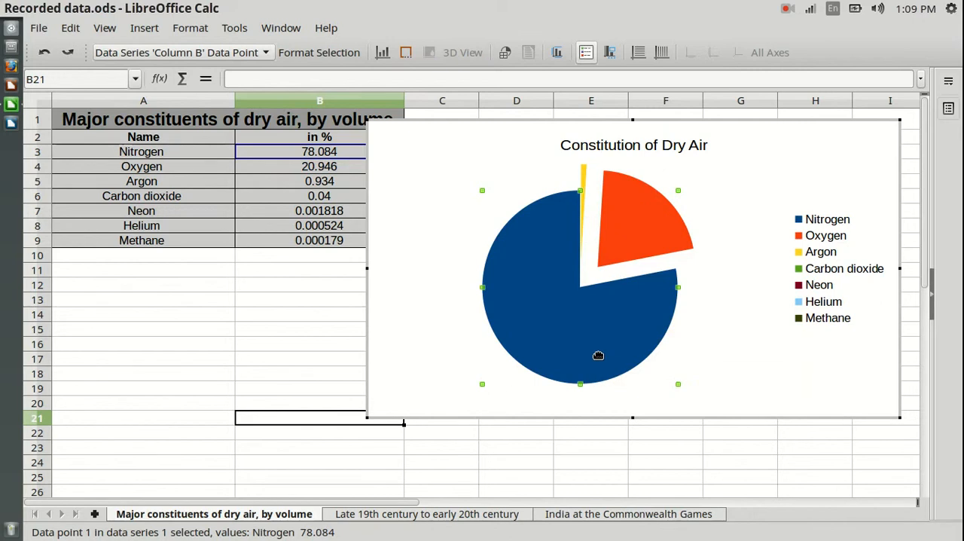
Step: Insert single data labels on the Nitrogen, Oxygen and Argon slices and leave chart editing
right_click(546, 316)
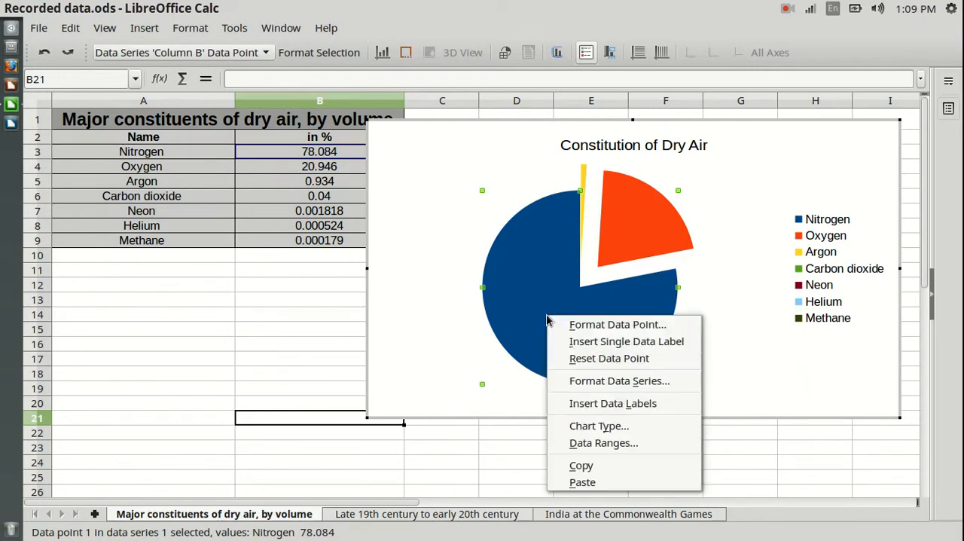
left_click(667, 344)
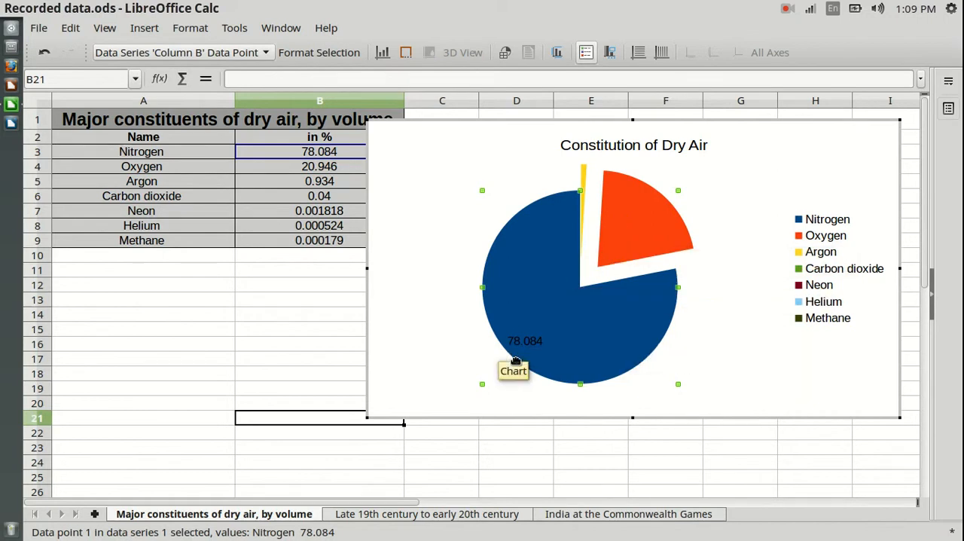
left_click(632, 214)
right_click(632, 214)
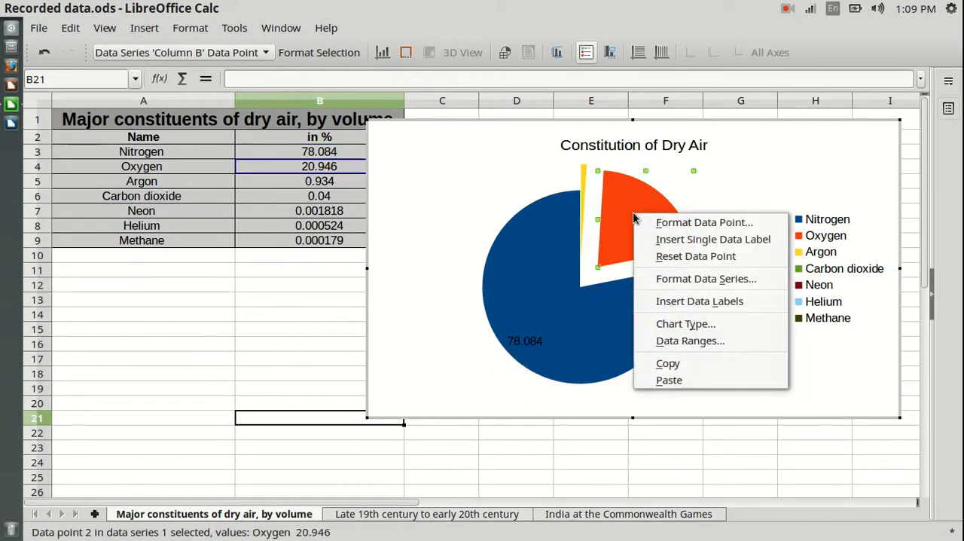
left_click(681, 240)
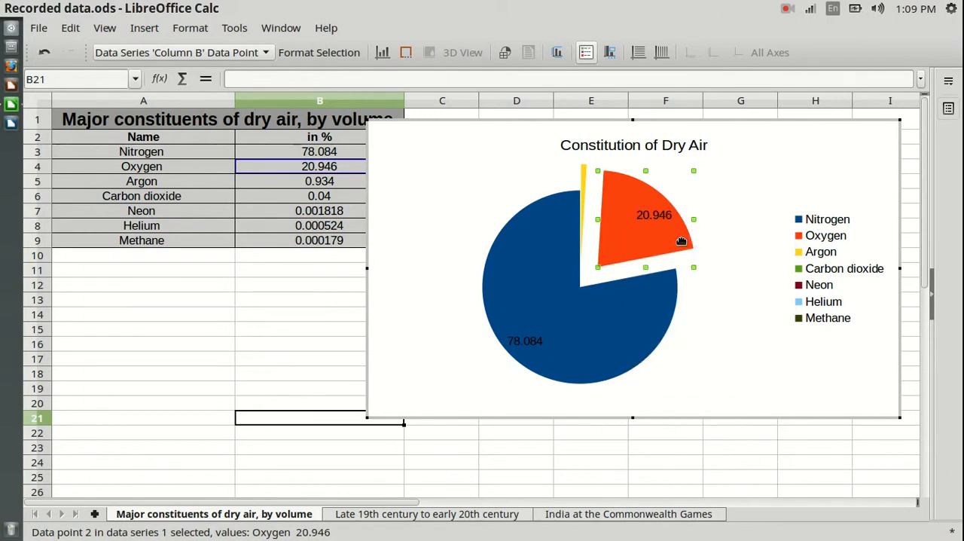
left_click(583, 172)
right_click(584, 173)
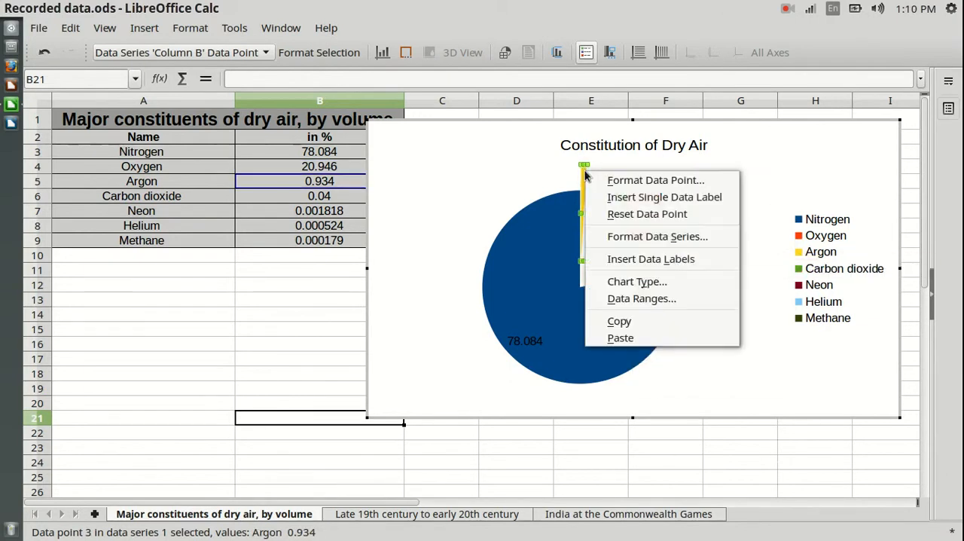
left_click(595, 196)
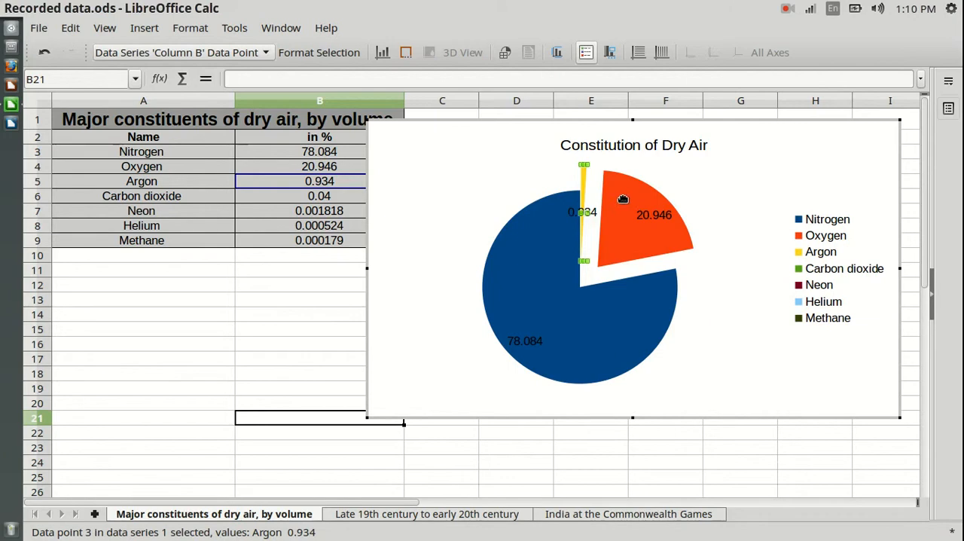
left_click(732, 373)
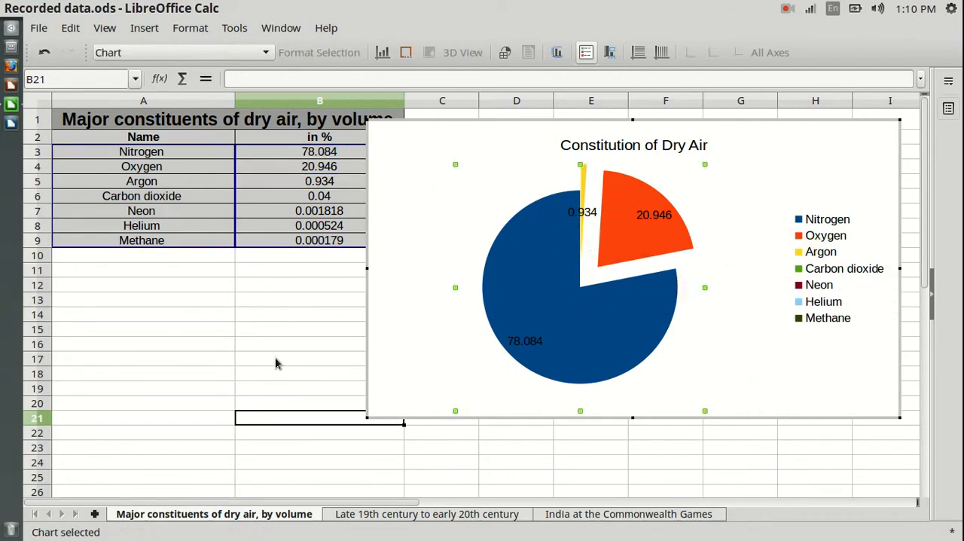
left_click(275, 363)
Step: Shrink the pie chart to about 10.75 × 5.88 cm and move it clear of the data table
left_click(424, 175)
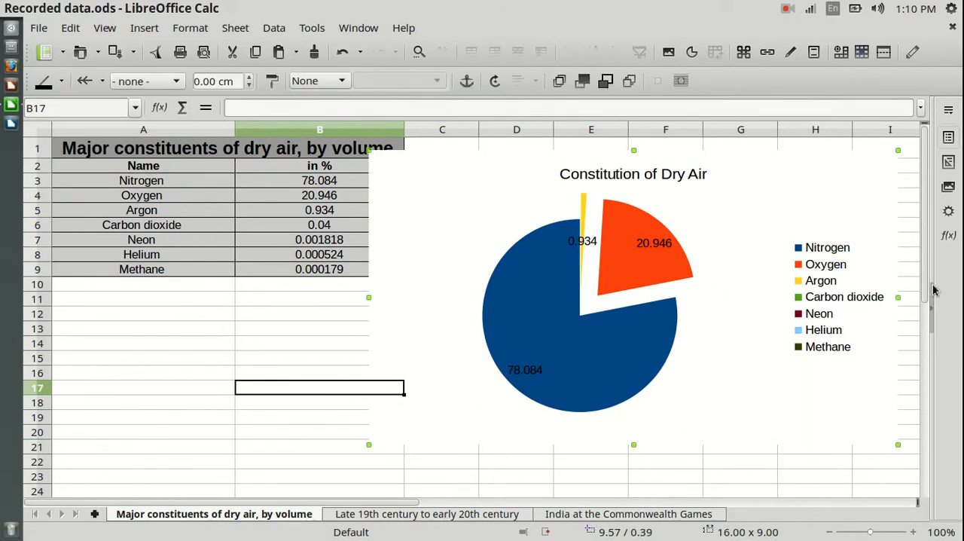
mouse_move(898, 297)
left_mouse_down()
mouse_move(890, 297)
mouse_move(903, 297)
left_mouse_up()
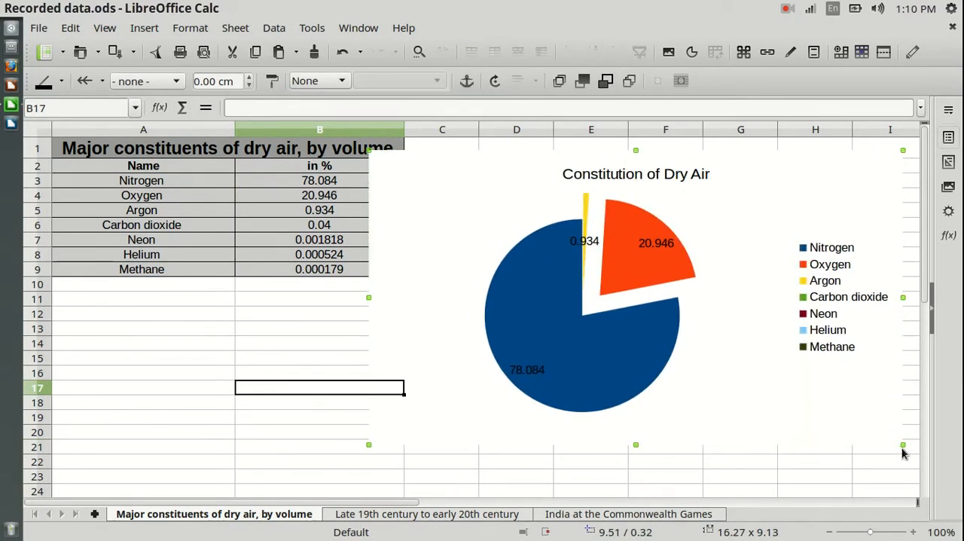
left_click_drag(901, 444, 721, 340)
left_click_drag(477, 167, 578, 188)
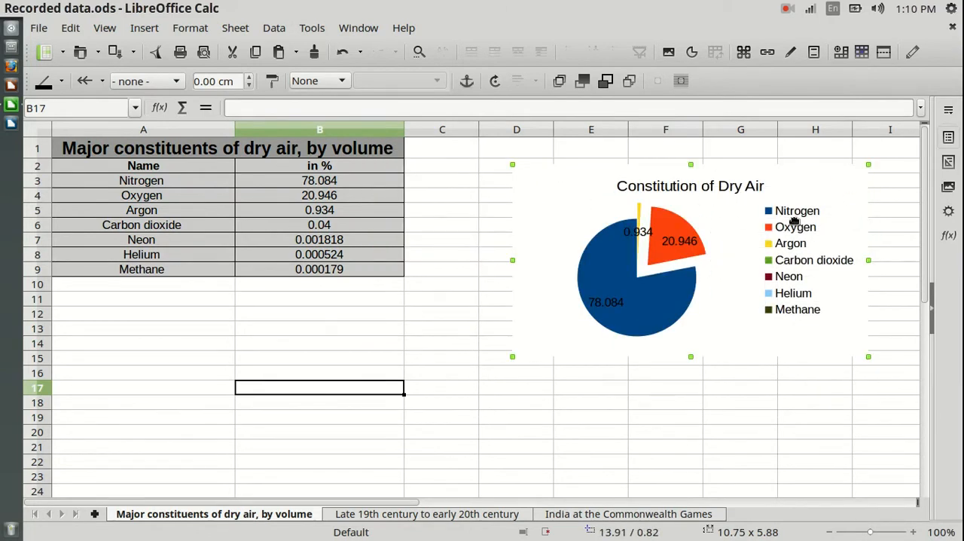
Step: Try exporting the pie chart as an image
right_click(529, 186)
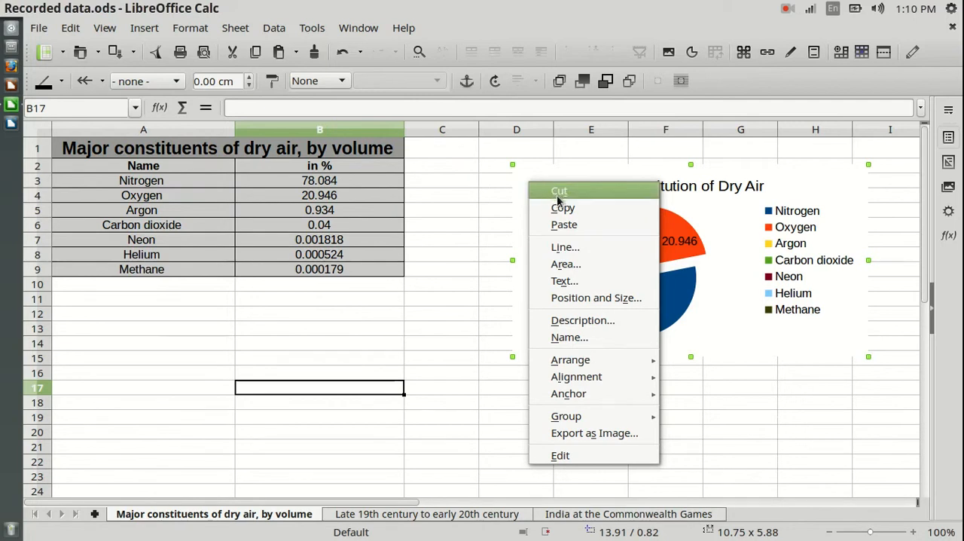
left_click(625, 438)
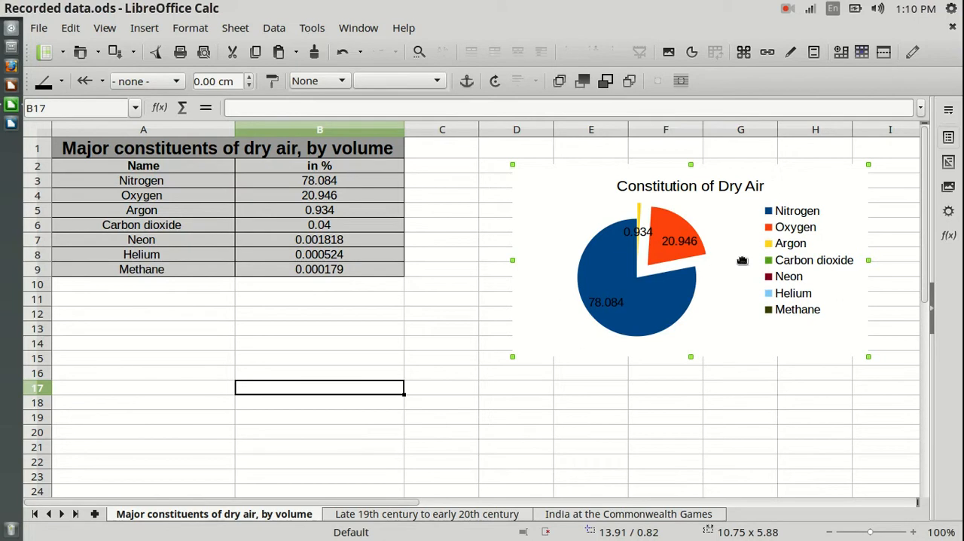
right_click(532, 177)
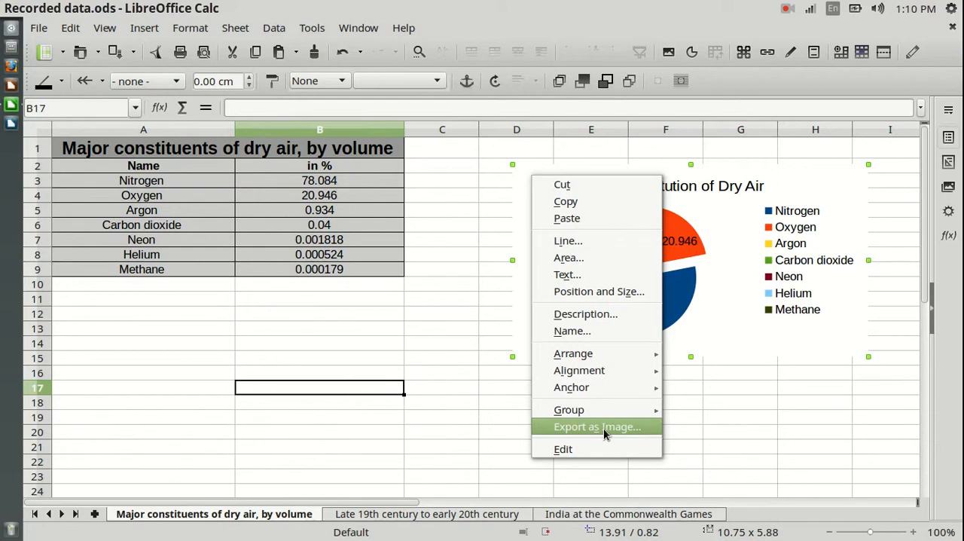
left_click(710, 413)
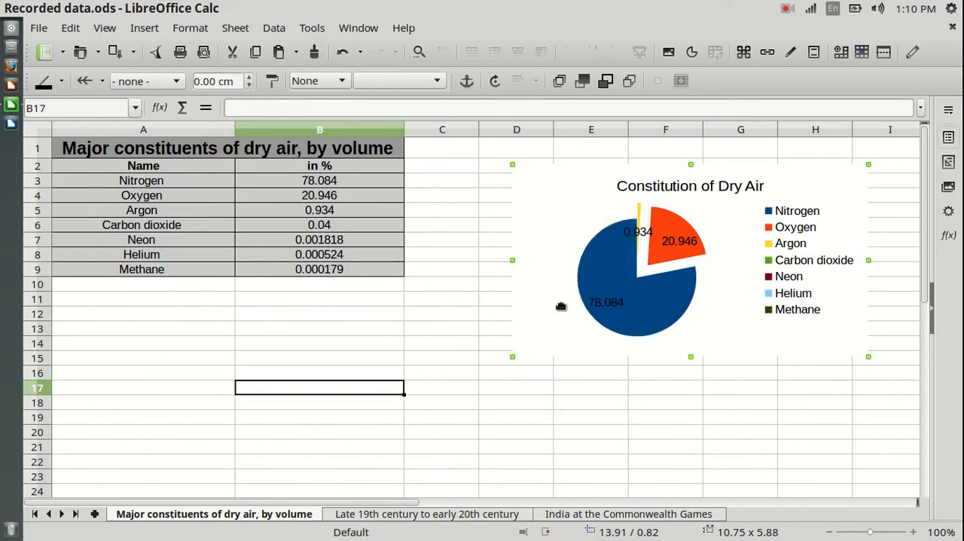
Step: Place the pie chart directly beside the data table, and briefly view the "Late 19th century to early 20th century" sheet before returning
left_click_drag(518, 186, 446, 180)
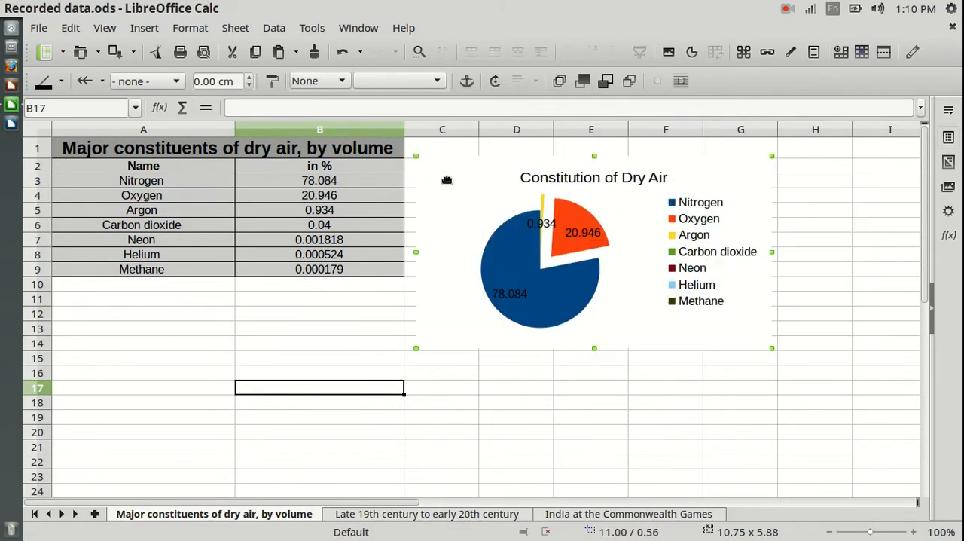
left_click(416, 514)
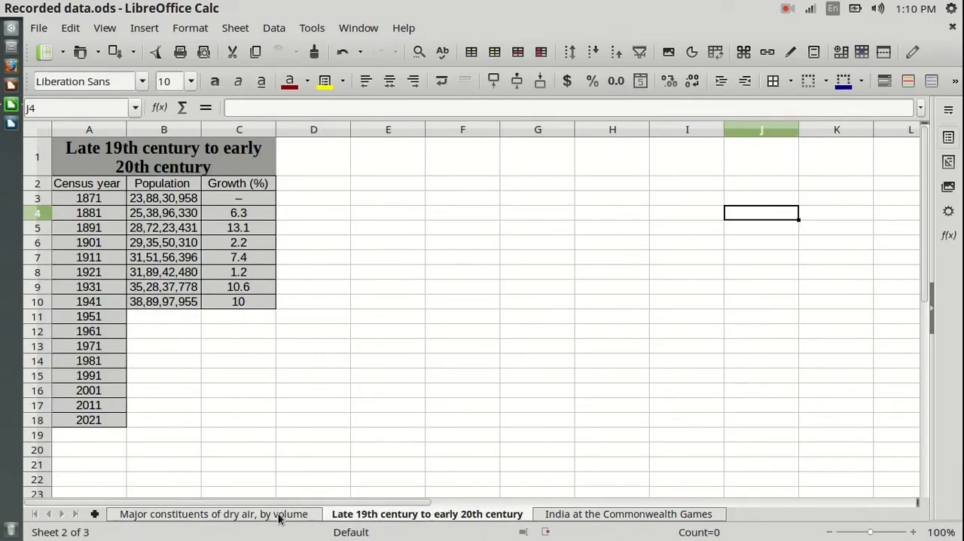
left_click(226, 513)
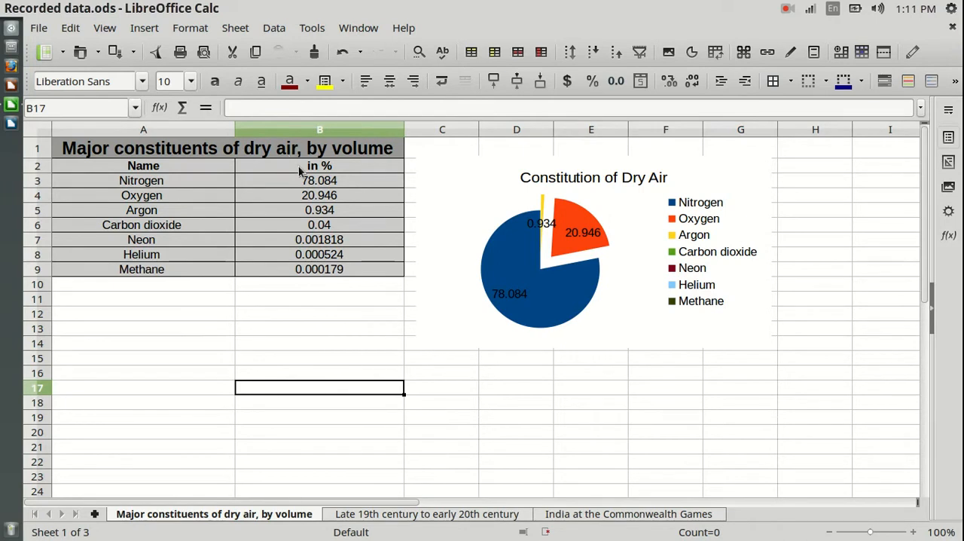
Step: On the "Late 19th century to early 20th century" sheet, start a smooth Points and Lines line chart from A3:B10
left_click(411, 515)
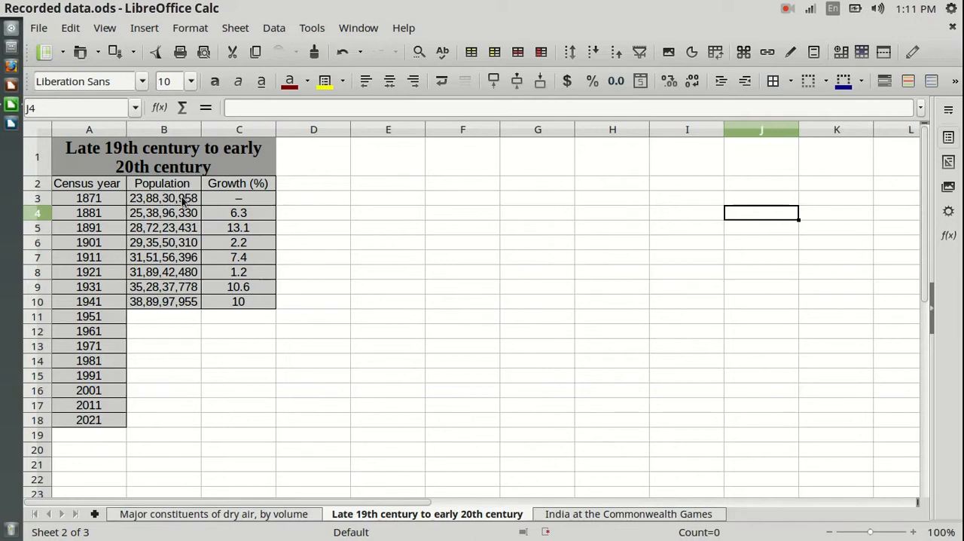
left_click_drag(85, 199, 167, 304)
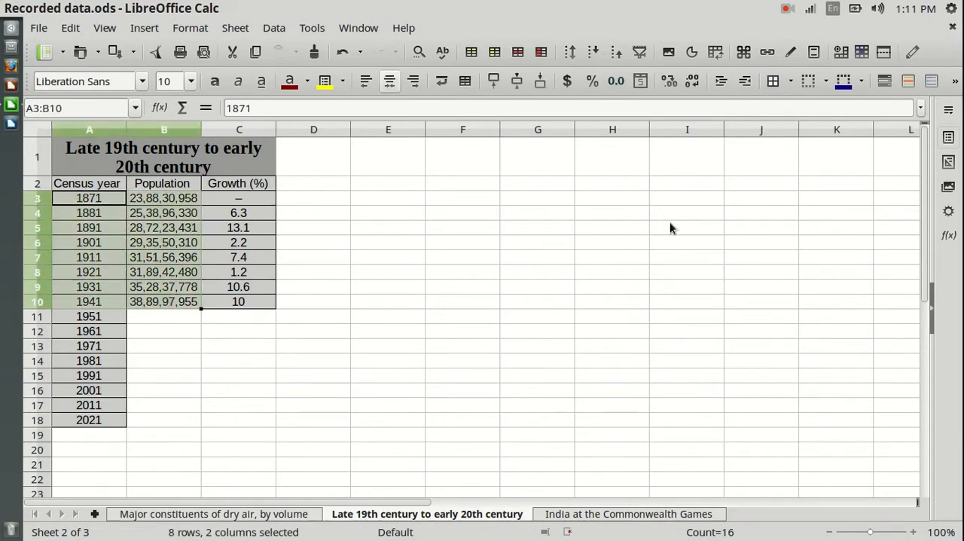
left_click(691, 53)
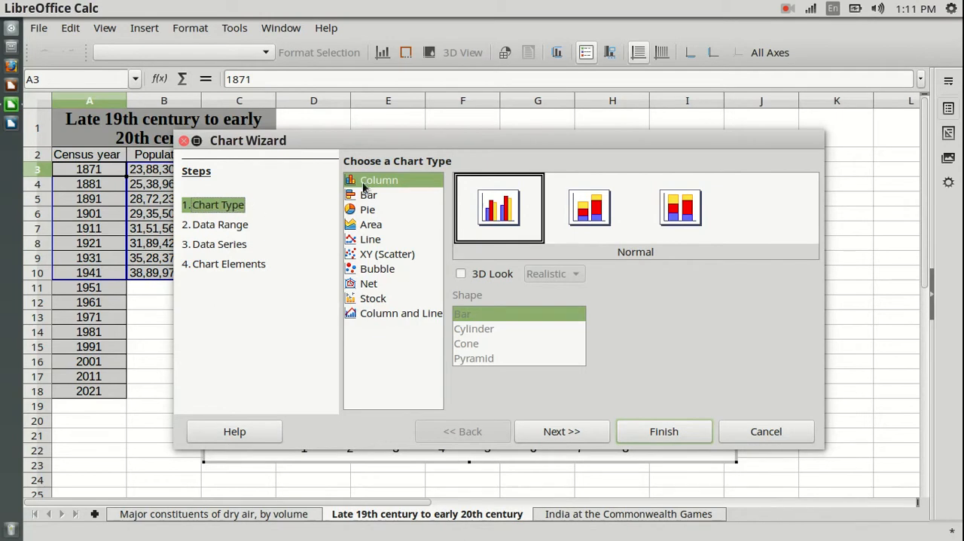
left_click(369, 241)
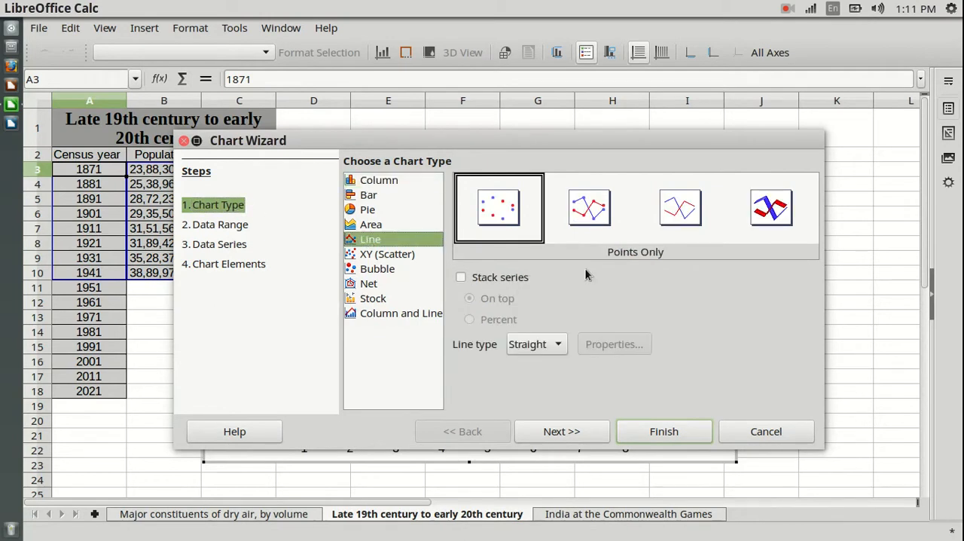
left_click(591, 212)
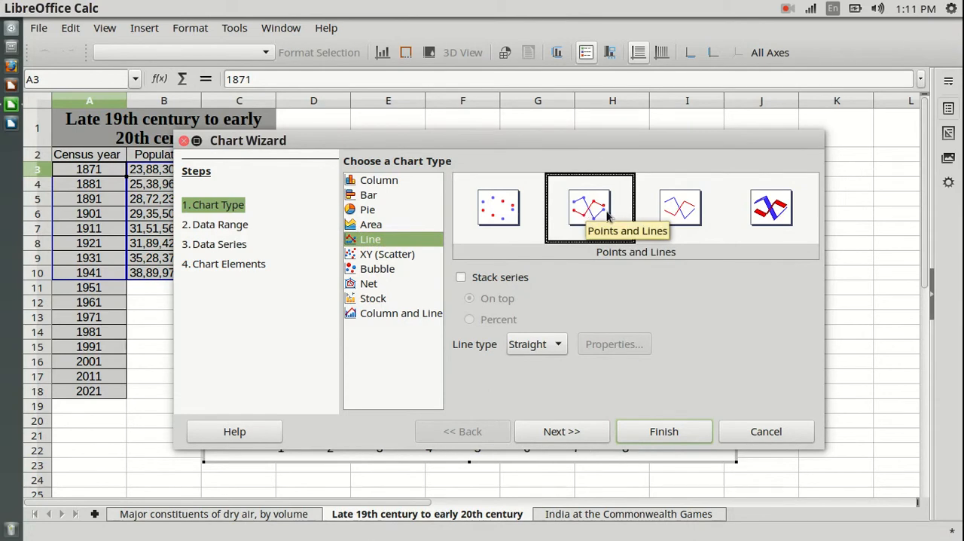
left_click(556, 345)
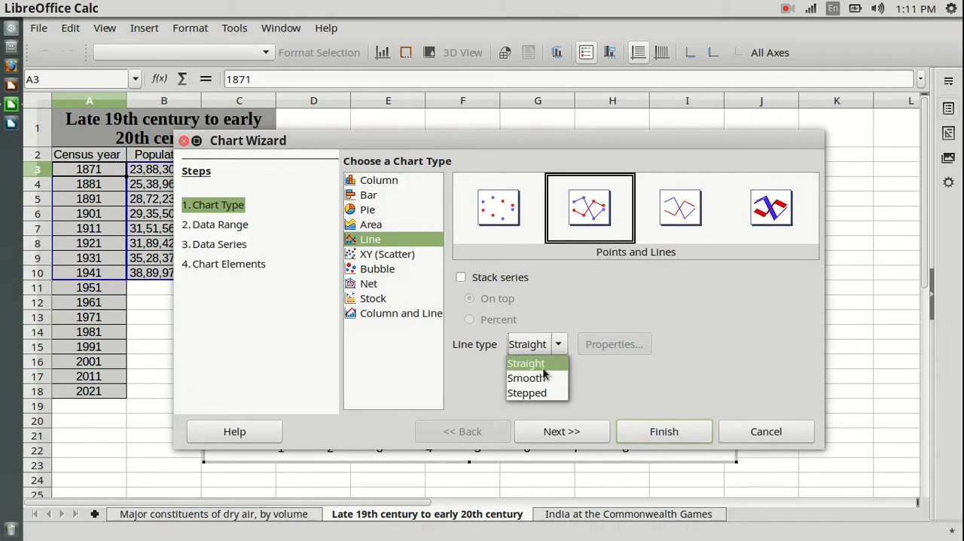
left_click(533, 378)
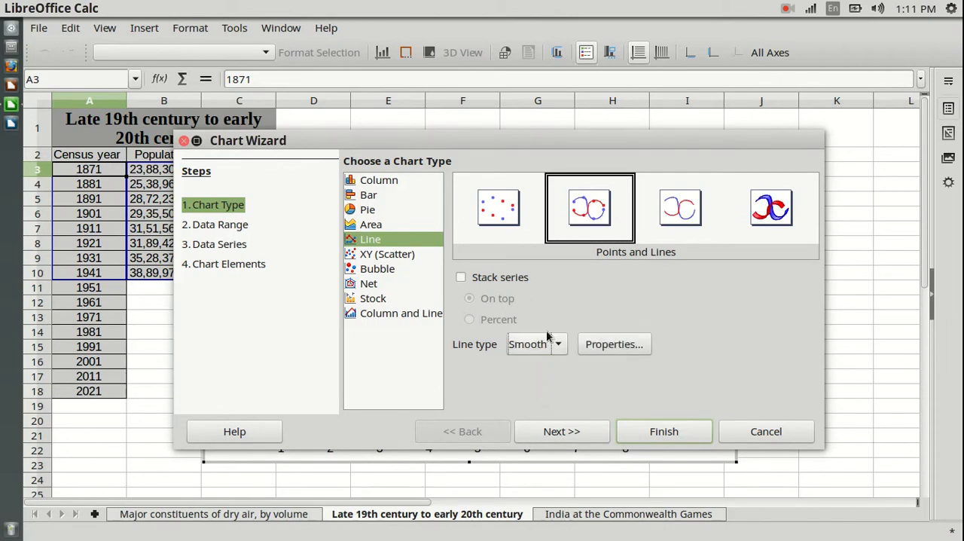
Step: Set the line chart's data range to use the first column as label
left_click(572, 435)
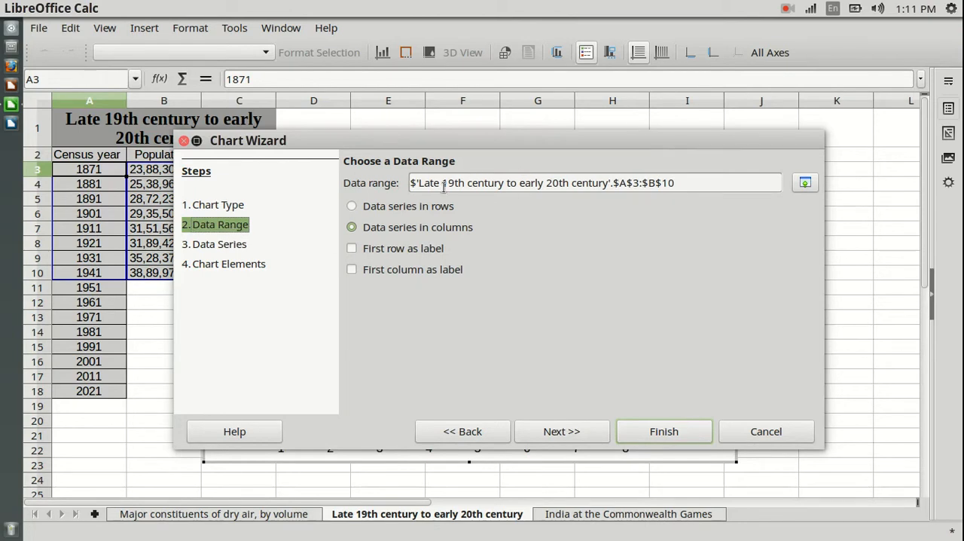
left_click_drag(674, 149, 561, 451)
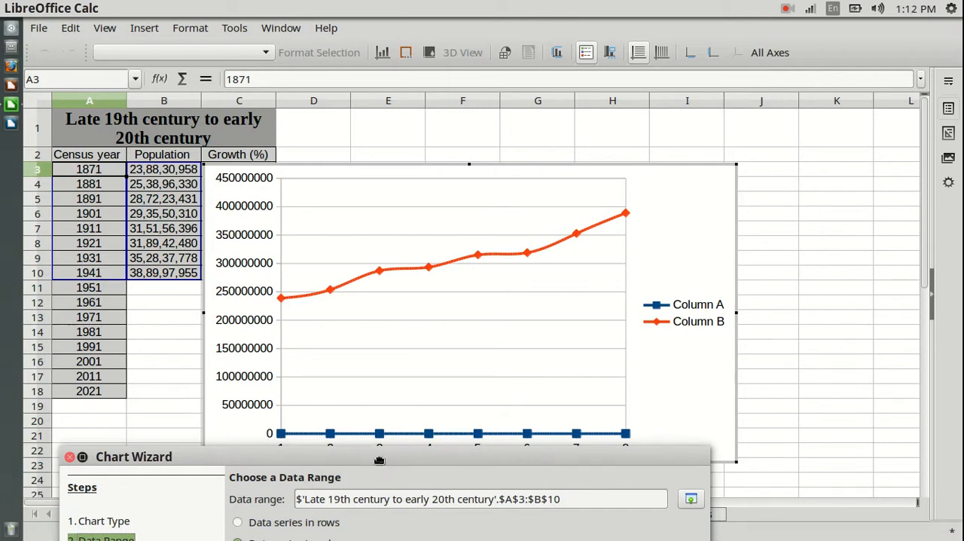
left_click_drag(380, 460, 476, 113)
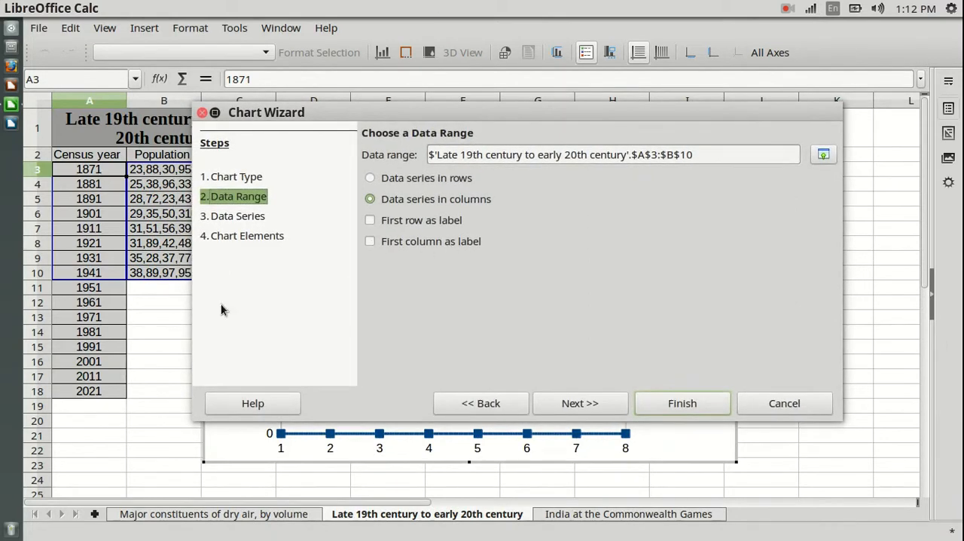
left_click(373, 242)
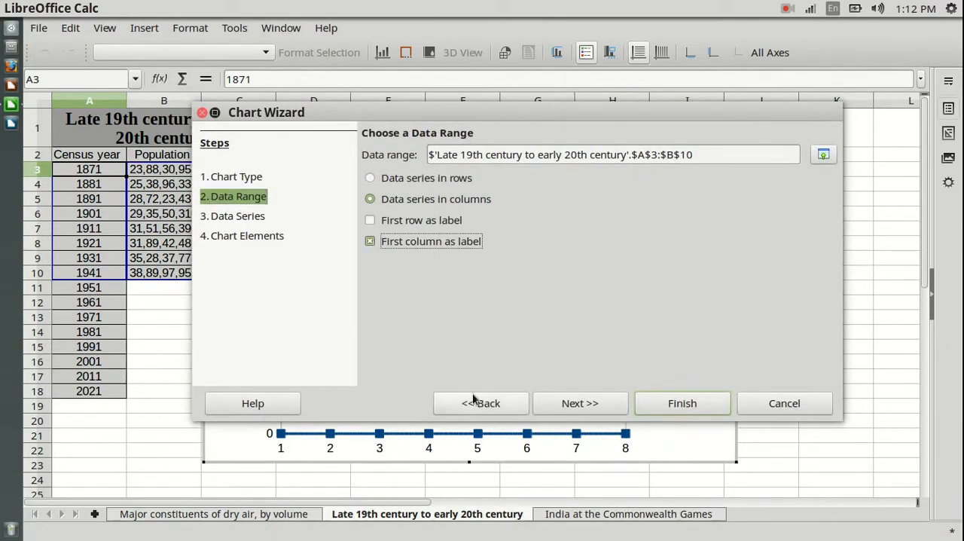
left_click_drag(554, 121, 481, 146)
left_click(539, 439)
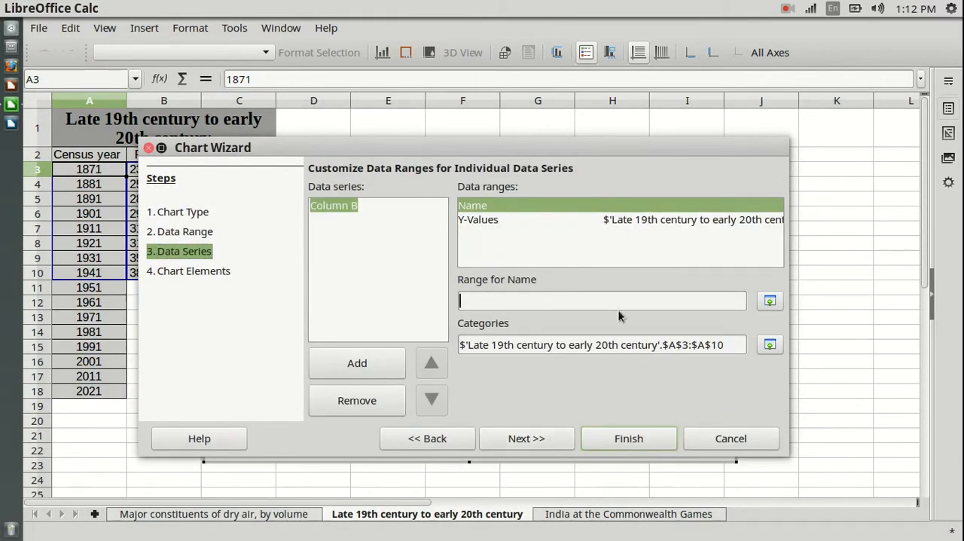
Step: Title the line chart "Population Growth", turn off its legend and finish creating it
left_click(539, 441)
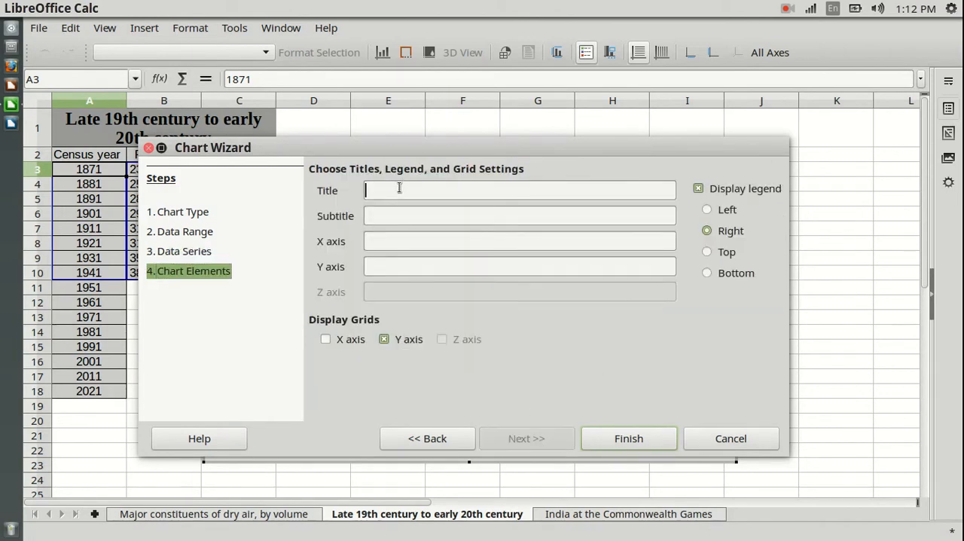
type("Population Growth")
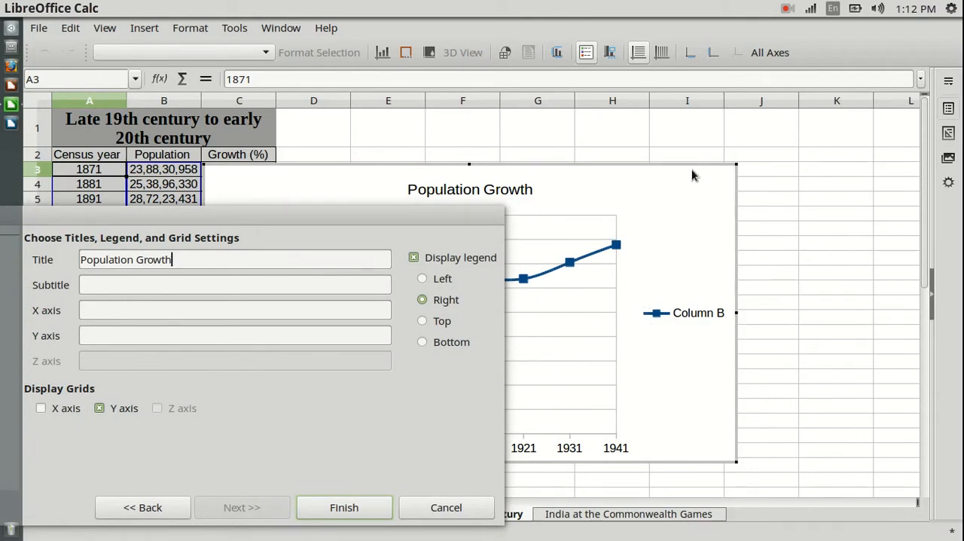
left_click(412, 259)
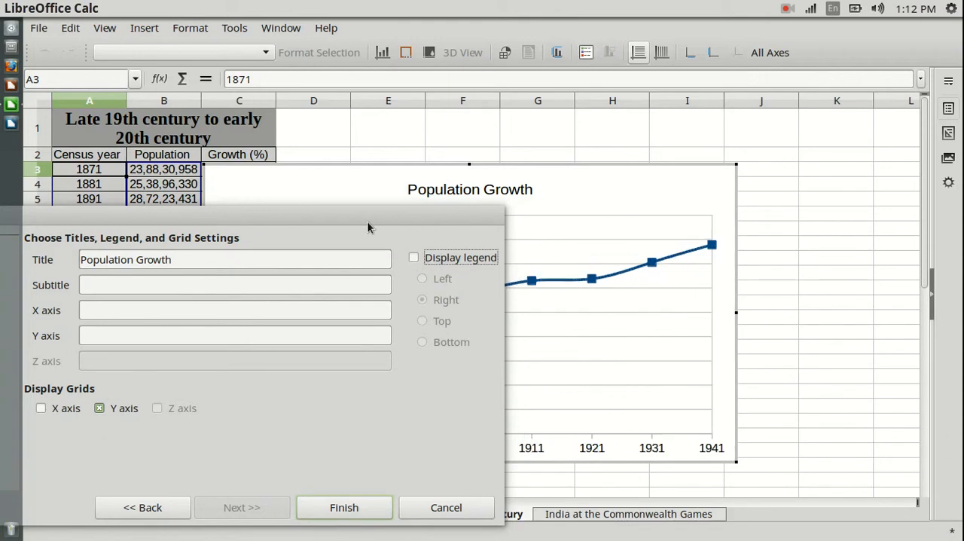
left_click_drag(377, 220, 748, 127)
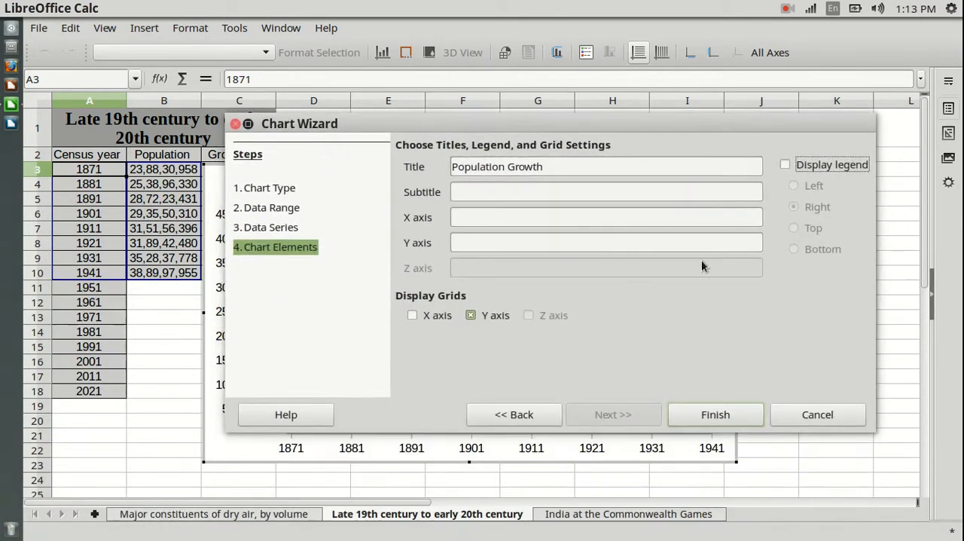
left_click(726, 415)
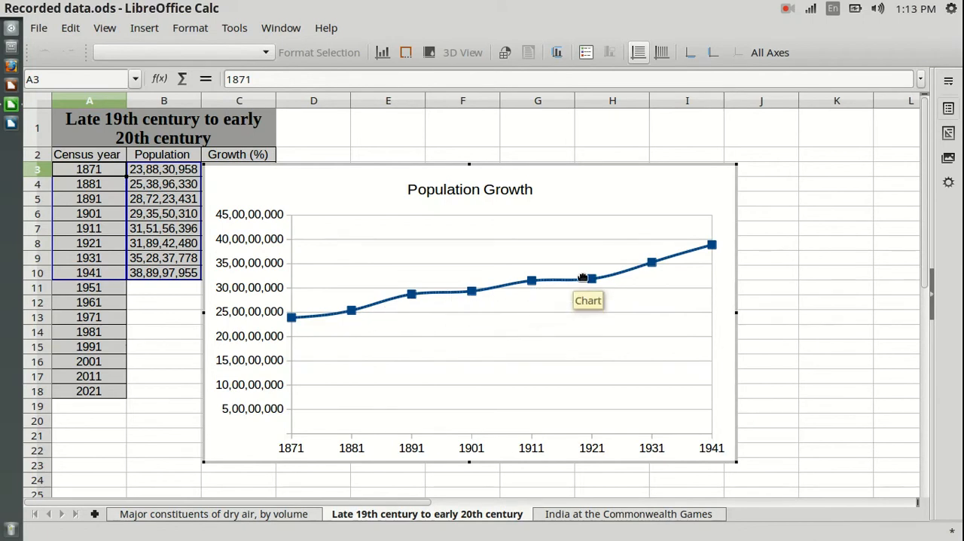
Step: Set the Y axis scale of the Population Growth chart to a minimum of 200000000 and a maximum of 400000000
mouse_move(710, 250)
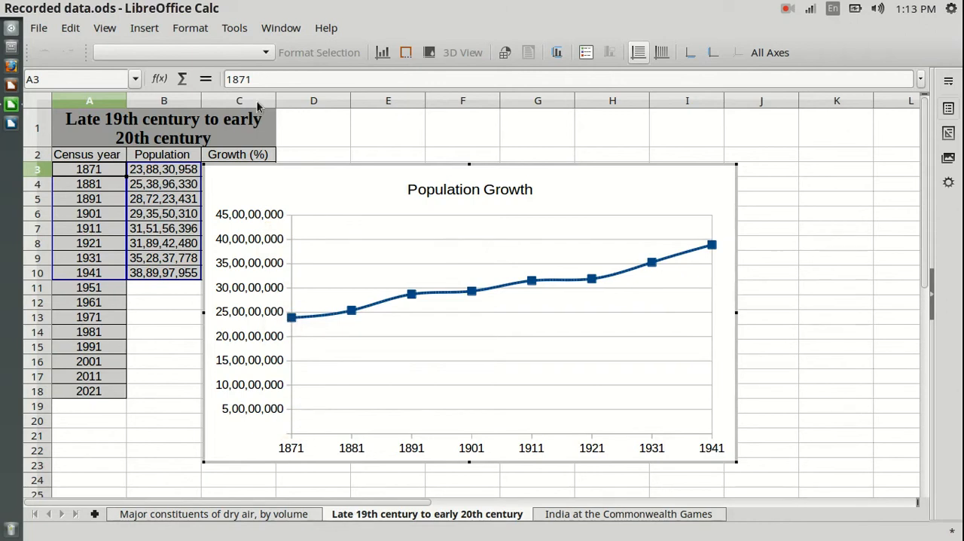
left_click(265, 53)
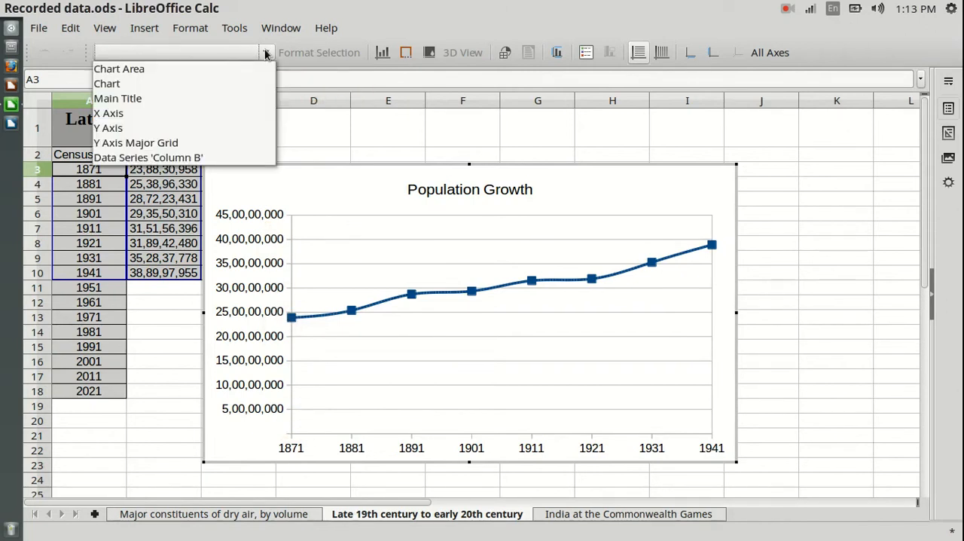
left_click(156, 128)
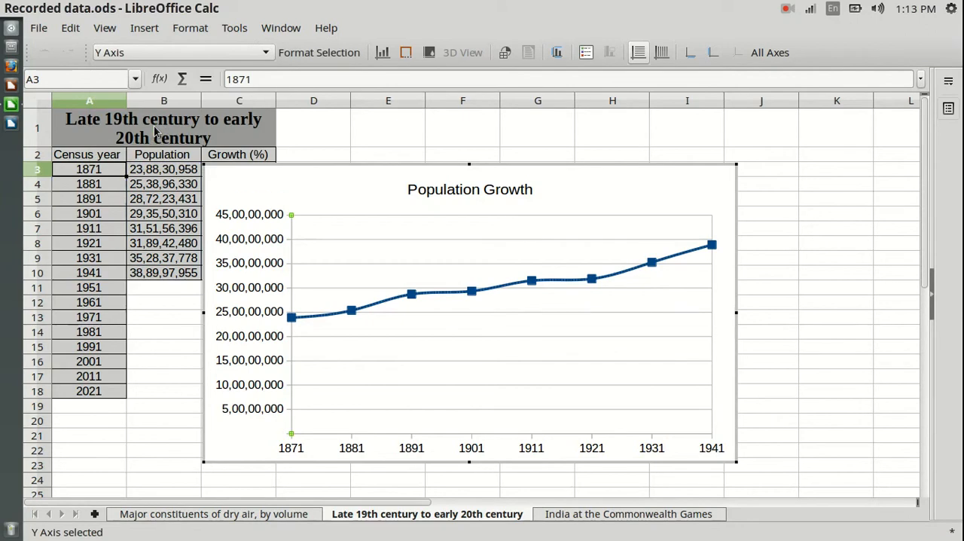
left_click(315, 53)
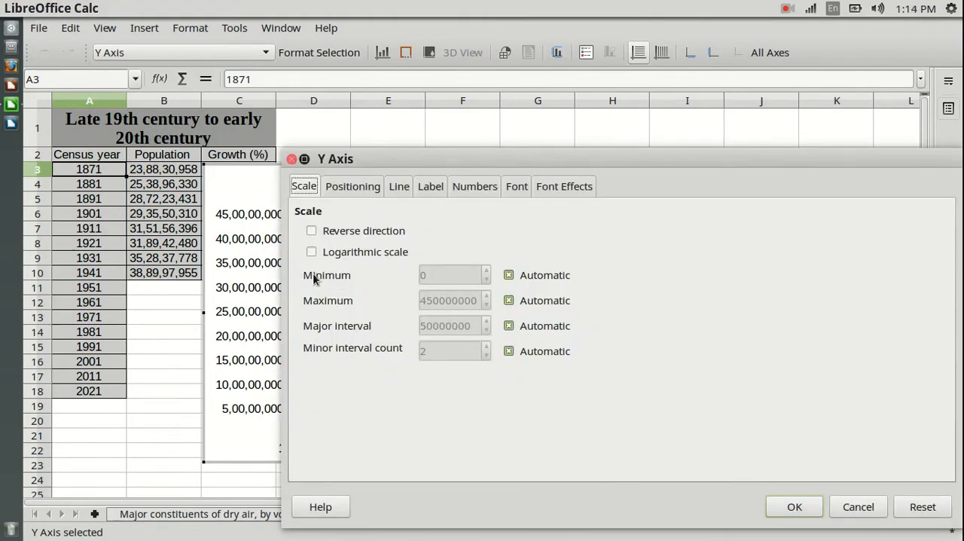
left_click(509, 276)
left_click(509, 300)
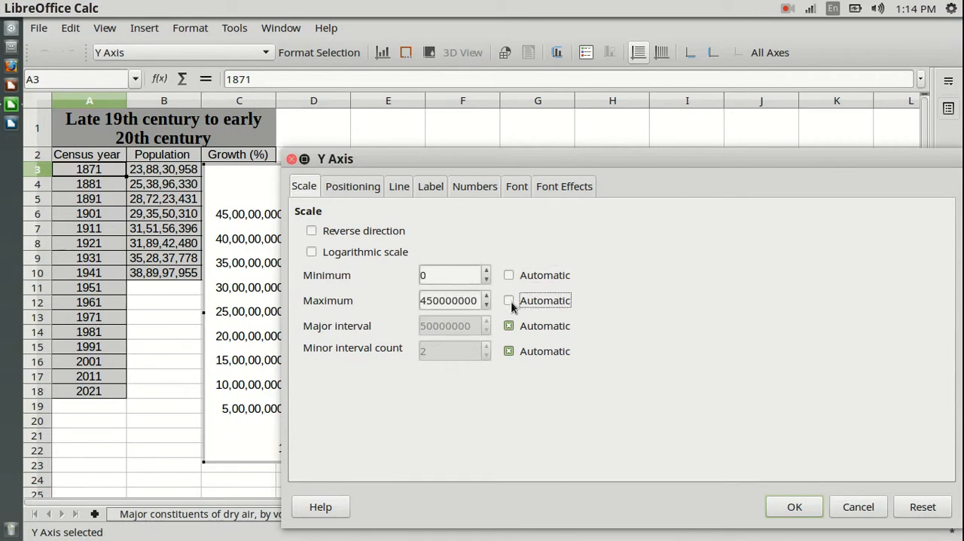
left_click_drag(452, 276, 411, 278)
left_click_drag(555, 158, 647, 147)
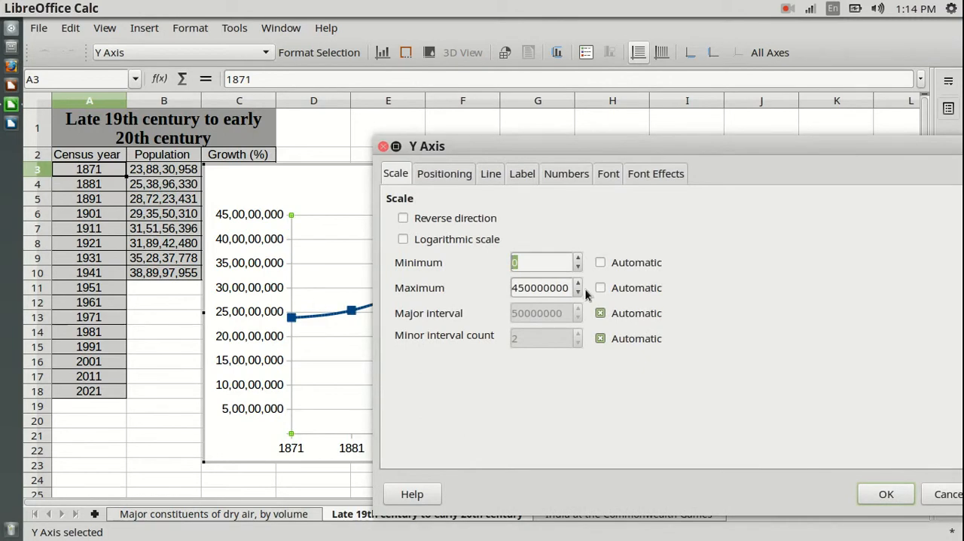
left_click_drag(566, 146, 417, 138)
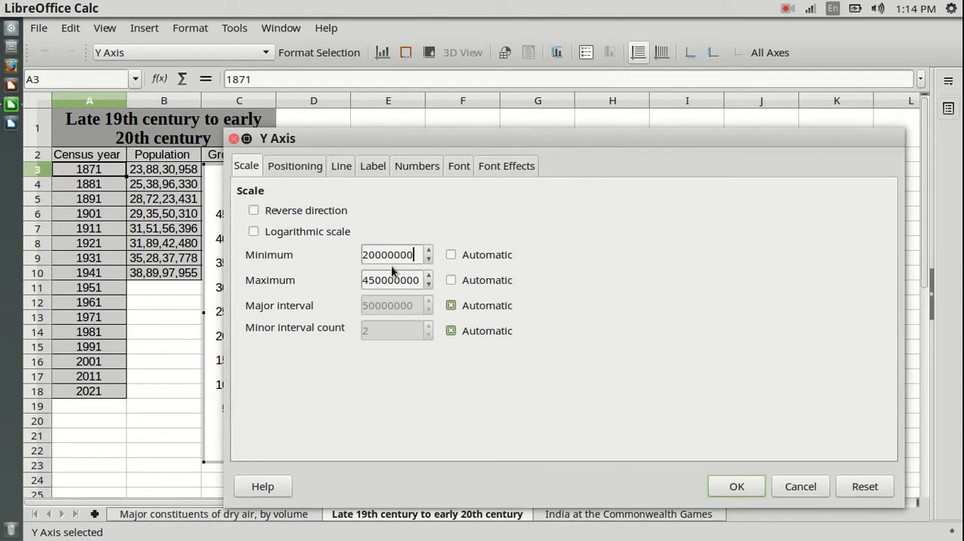
left_click_drag(376, 279, 371, 280)
left_click(756, 483)
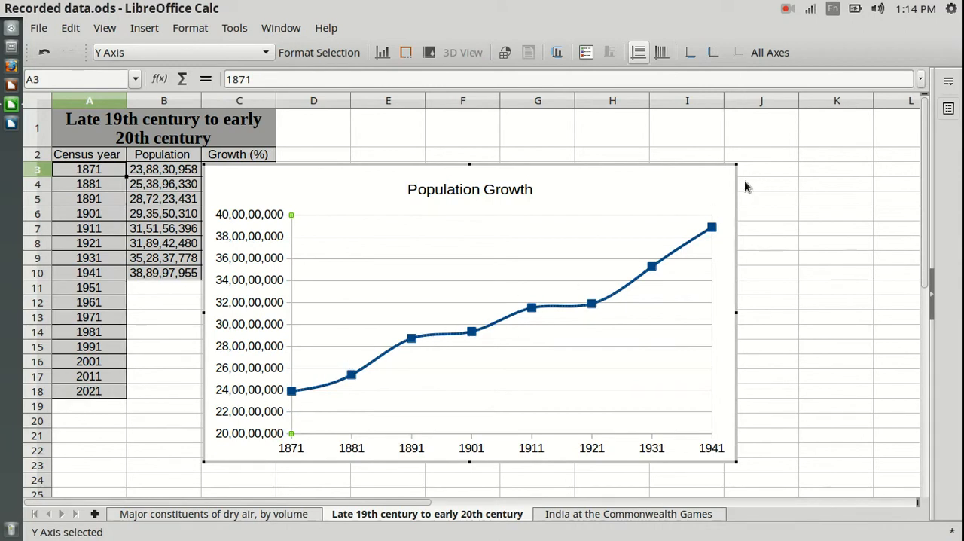
Step: Leave chart editing and delete the Population Growth chart from the sheet
left_click(898, 224)
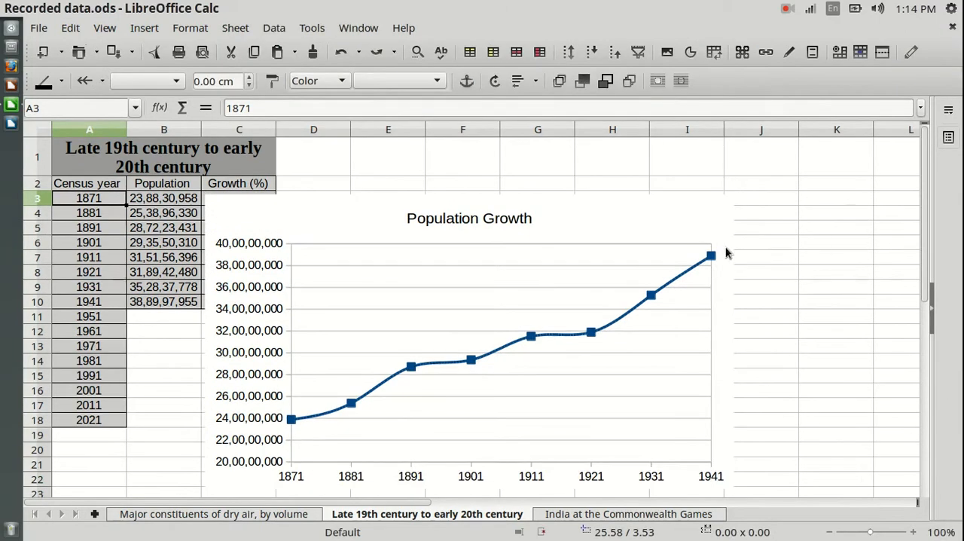
left_click(705, 227)
key("Delete")
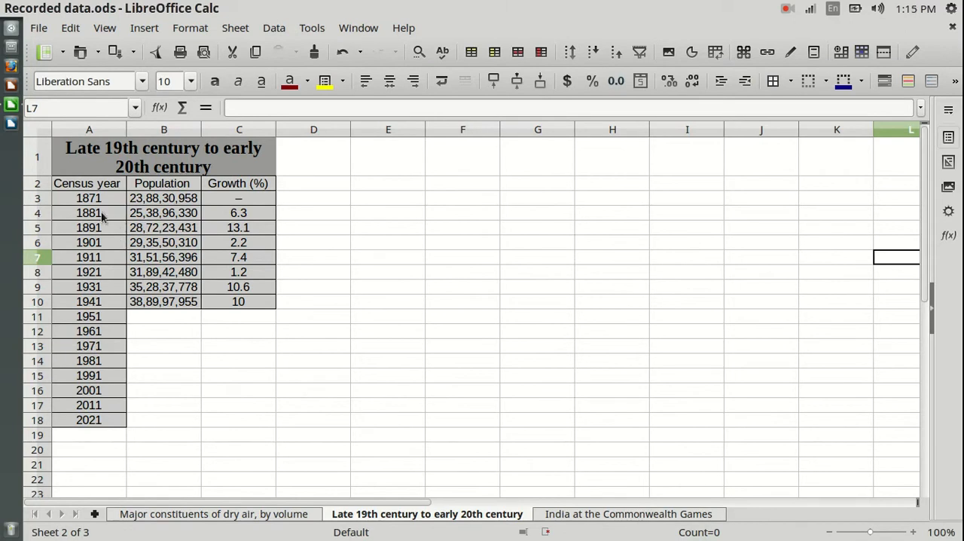
Step: Start a smooth Points and Lines line chart from A3:B18, covering the census years up to 2021
left_click_drag(87, 198, 151, 417)
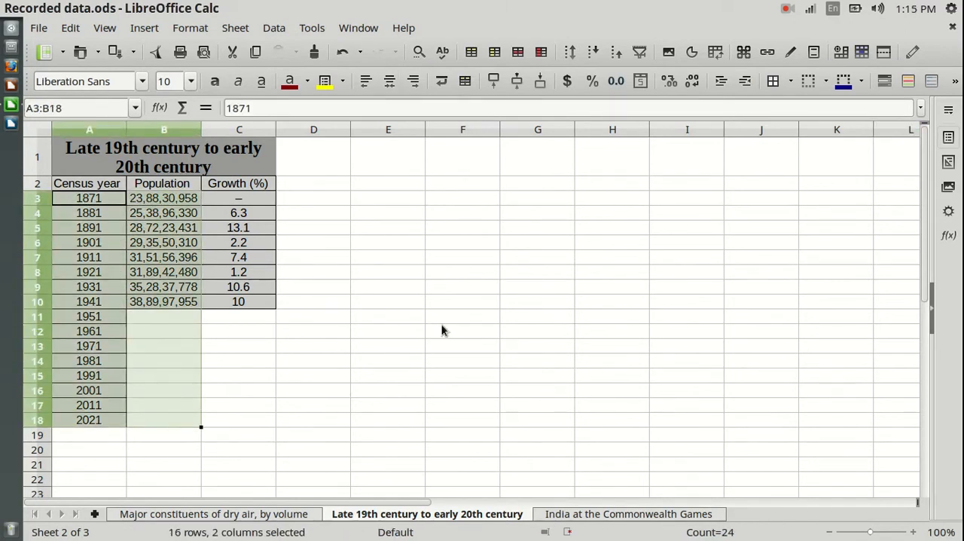
left_click(692, 52)
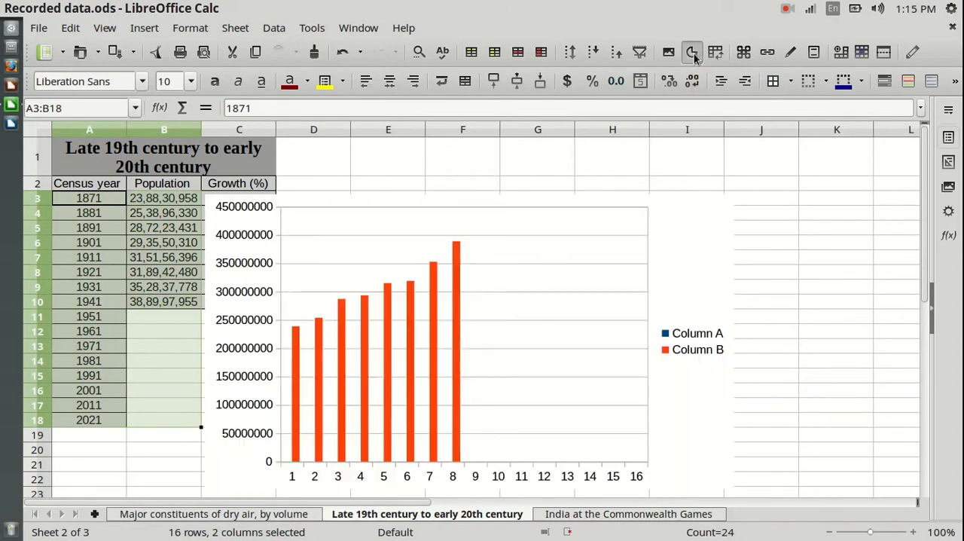
left_click_drag(369, 227, 426, 131)
left_click(374, 224)
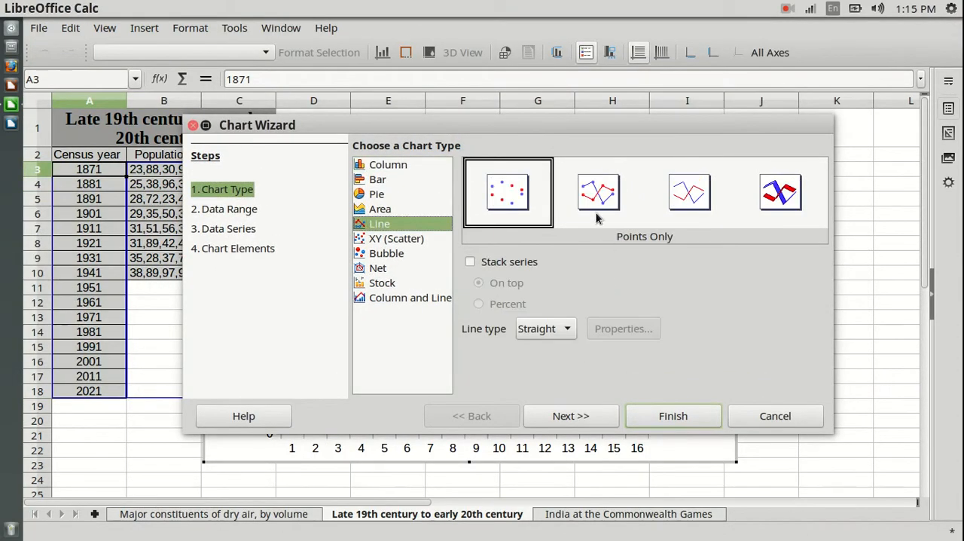
left_click(596, 210)
left_click(565, 329)
left_click(542, 366)
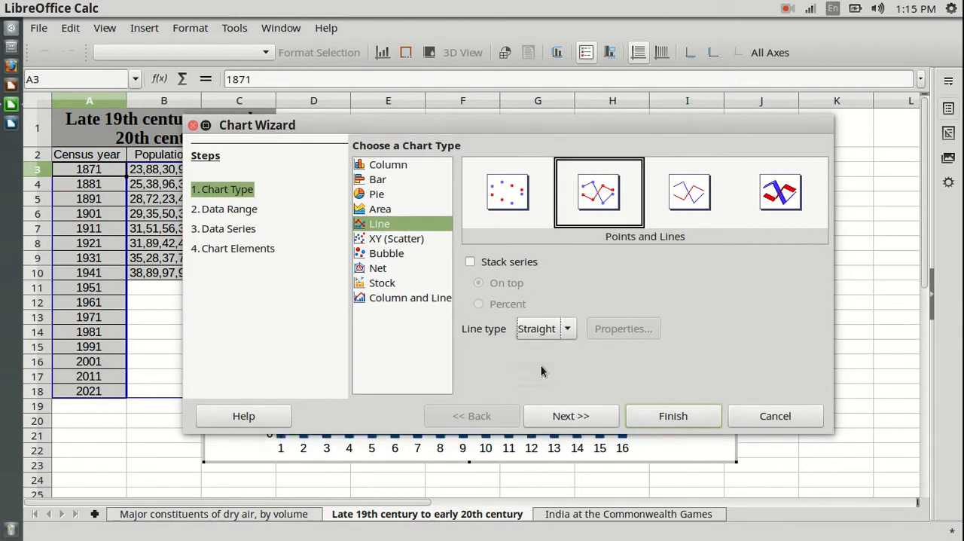
Step: Use the first column as label in the data range of the chart based on A3:B18
left_click(591, 421)
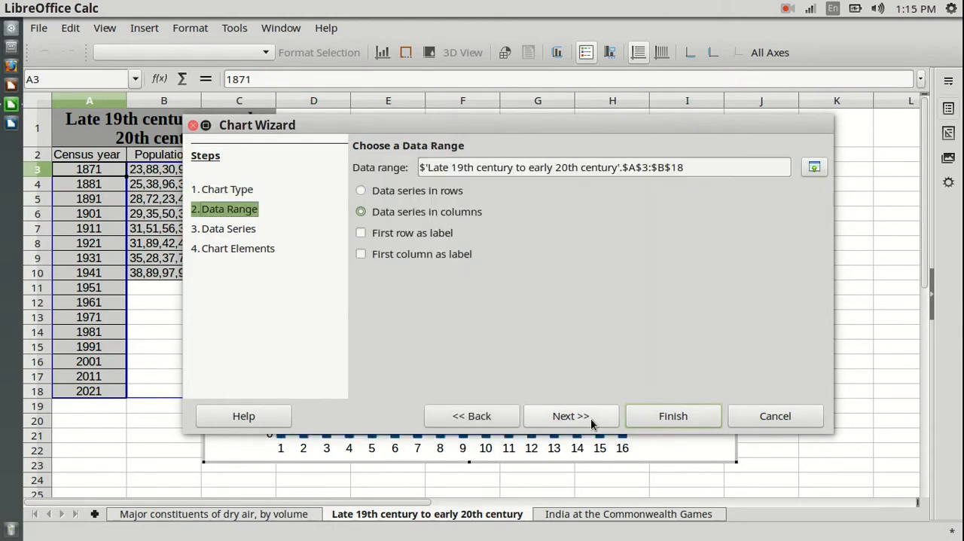
left_click(360, 254)
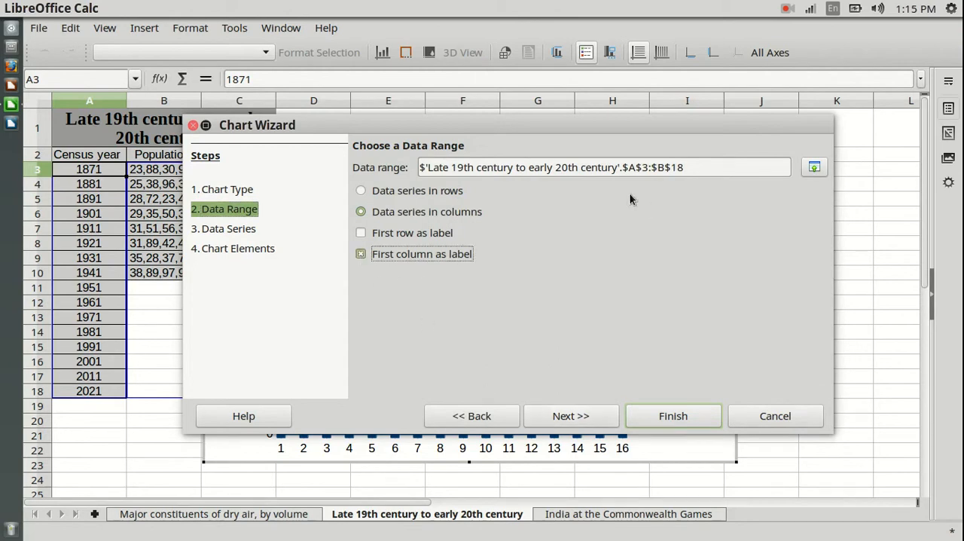
left_click_drag(596, 126, 583, 155)
left_click(562, 446)
Step: Title the chart "Population Projection", hide its legend and finish creating it
left_click(573, 447)
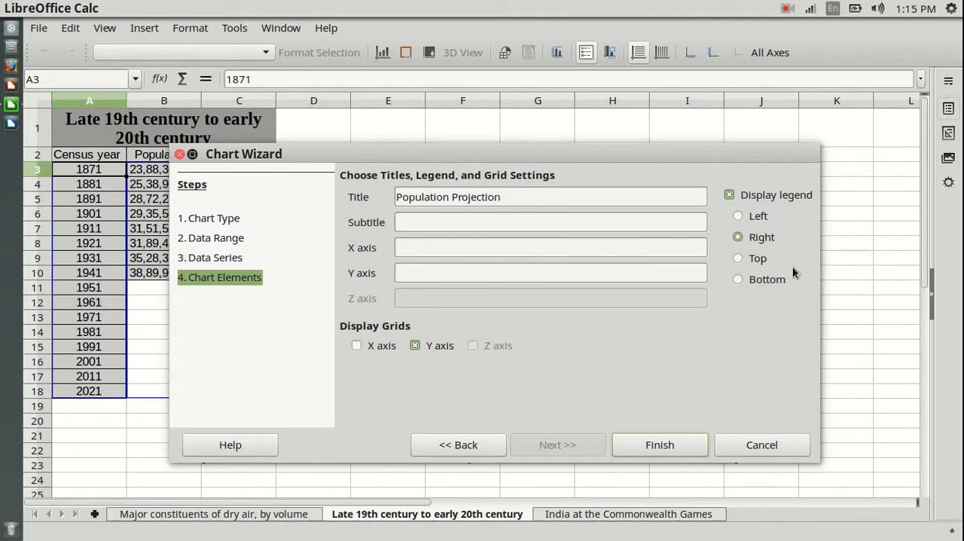
left_click_drag(707, 156, 564, 144)
left_click(586, 185)
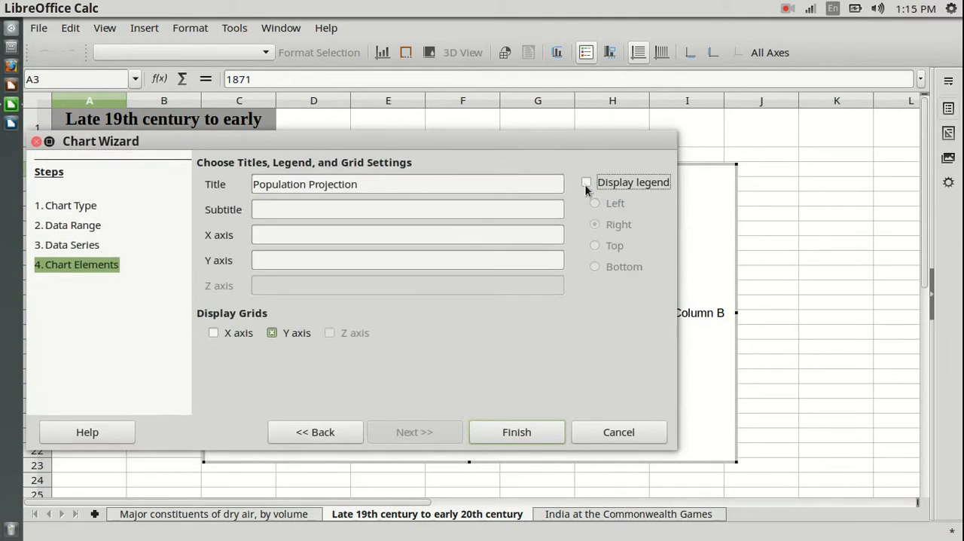
left_click(525, 431)
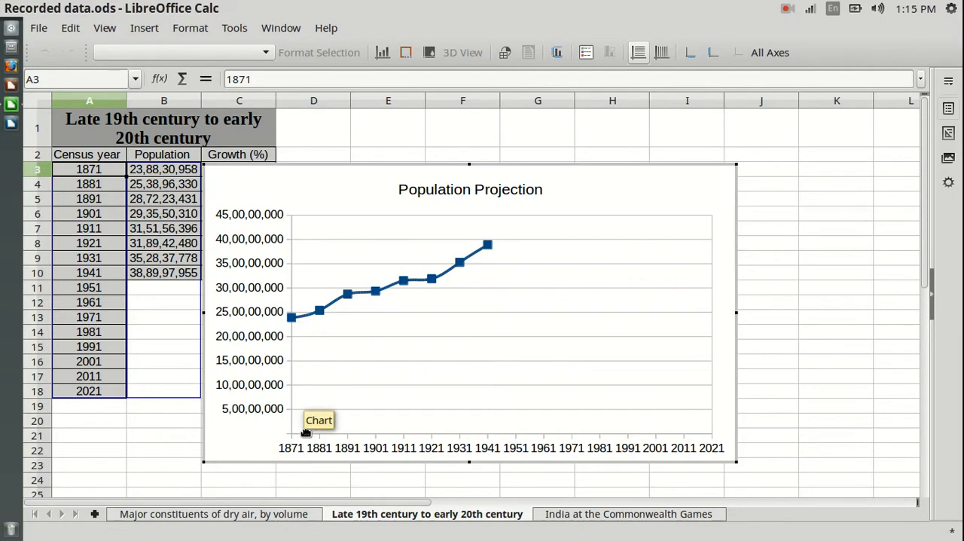
Step: Set the Y axis scale of the Population Projection chart to a minimum of 220000000 and a maximum of 720000000
left_click(266, 53)
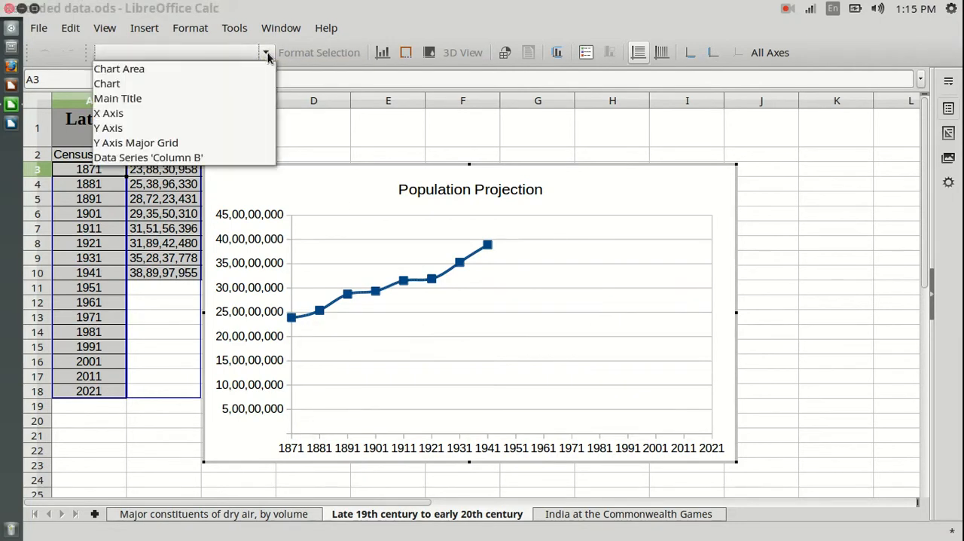
left_click(164, 127)
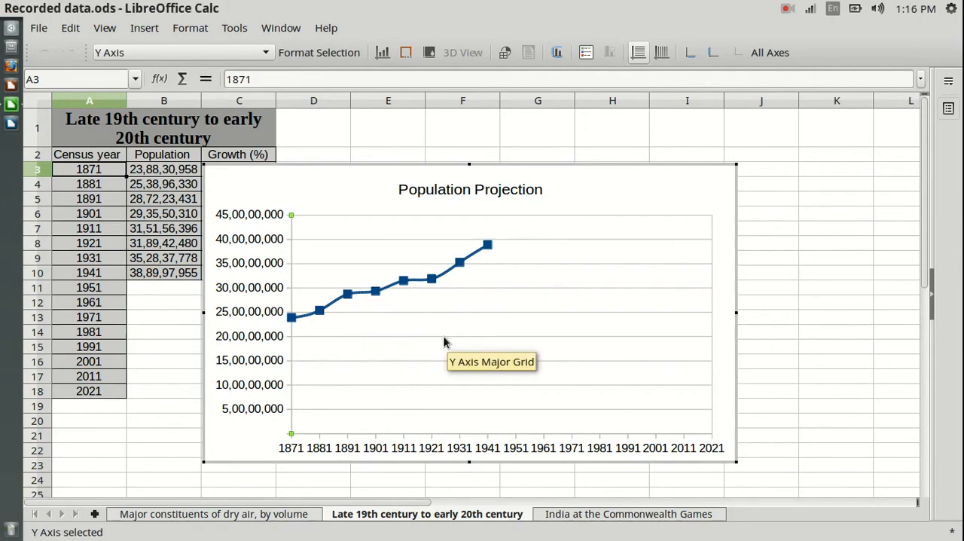
left_click(319, 53)
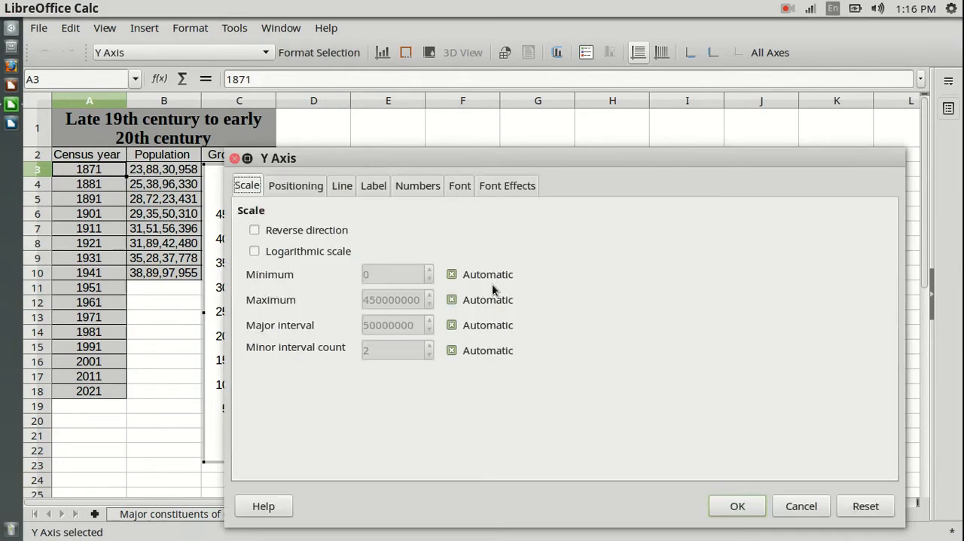
left_click(451, 275)
left_click(450, 299)
left_click_drag(420, 300, 362, 300)
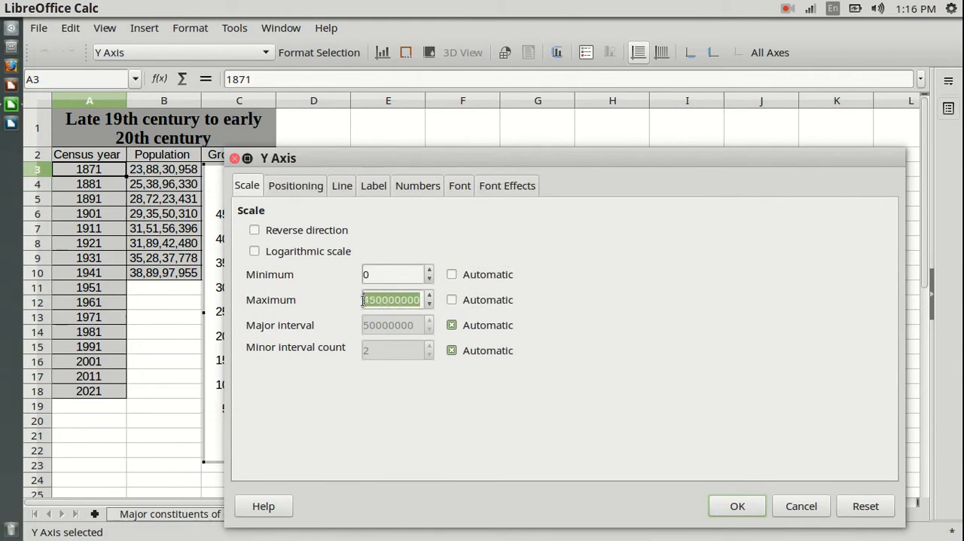
left_click(411, 273)
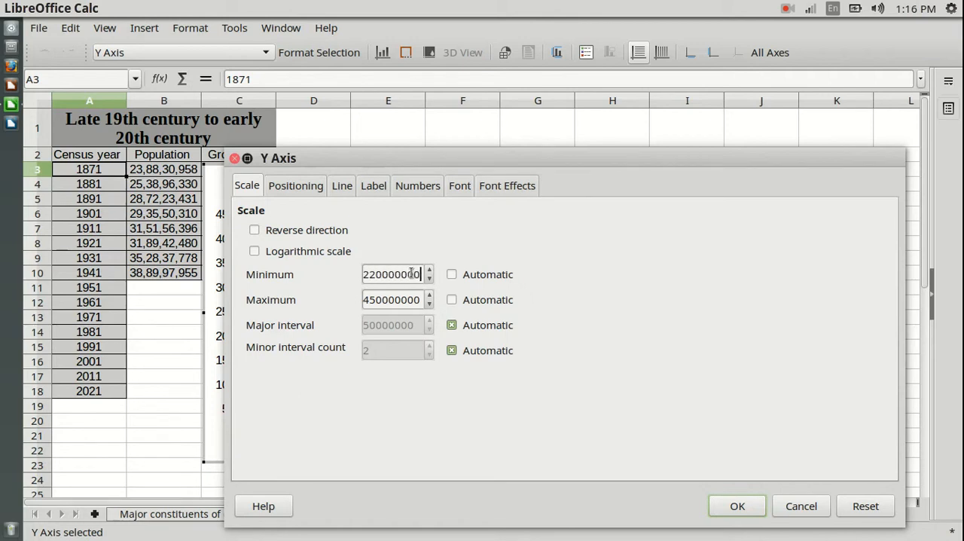
left_click_drag(373, 299, 362, 299)
type("72")
left_click(738, 506)
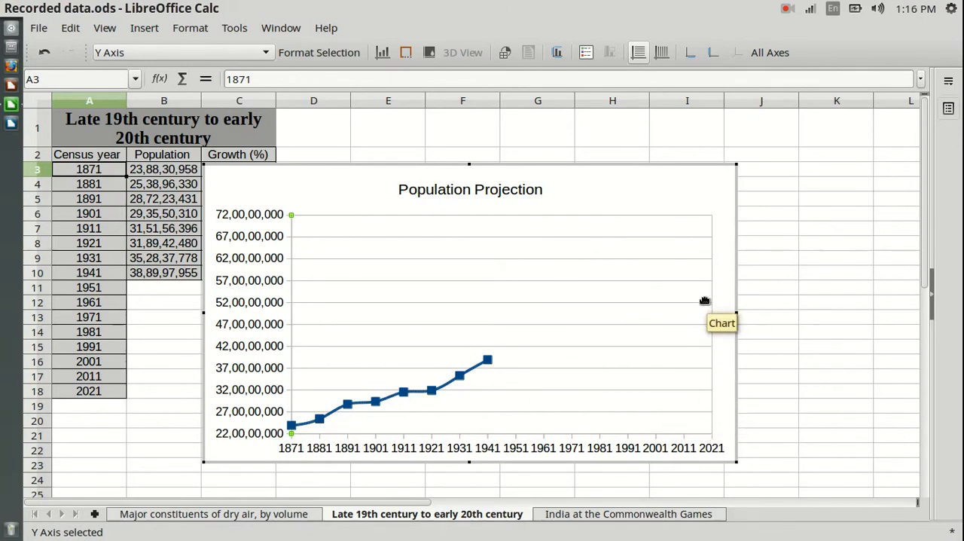
Step: Leave chart editing and move the Population Projection chart beside the table so it no longer covers the Growth (%) column
left_click(577, 183)
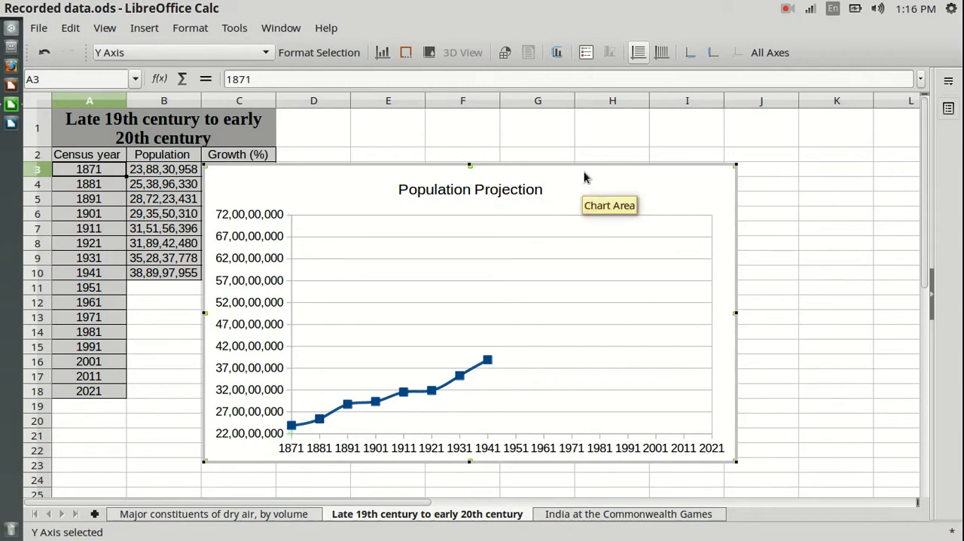
left_click(786, 202)
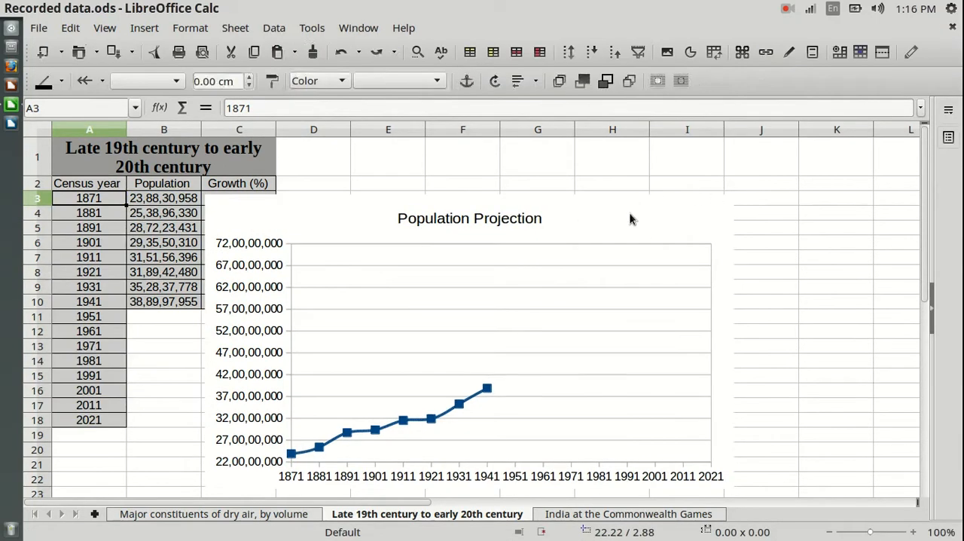
left_click(629, 223)
mouse_move(622, 222)
left_mouse_down()
mouse_move(633, 200)
mouse_move(710, 183)
mouse_move(692, 200)
left_mouse_up()
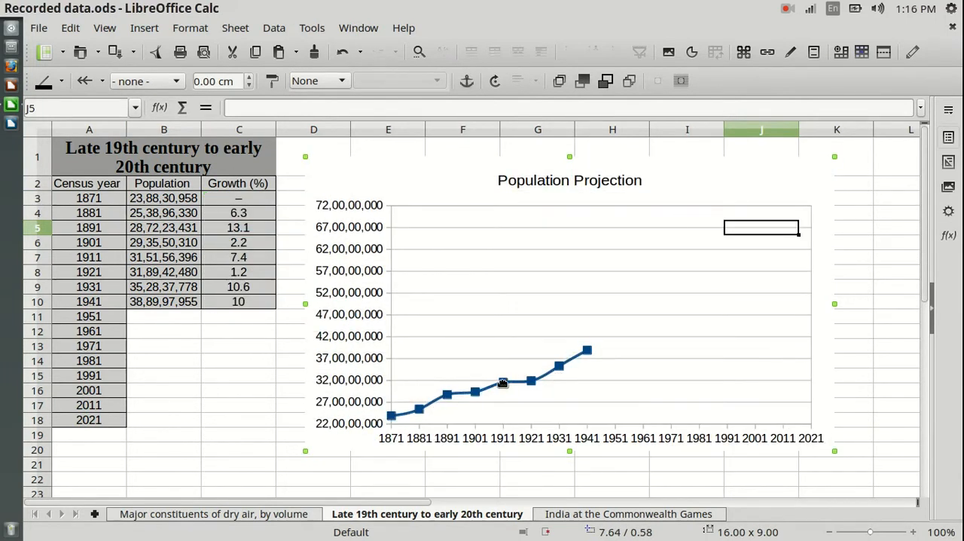
Step: Try a linear trend line on the population data series of the Population Projection chart and delete it
double_click(335, 185)
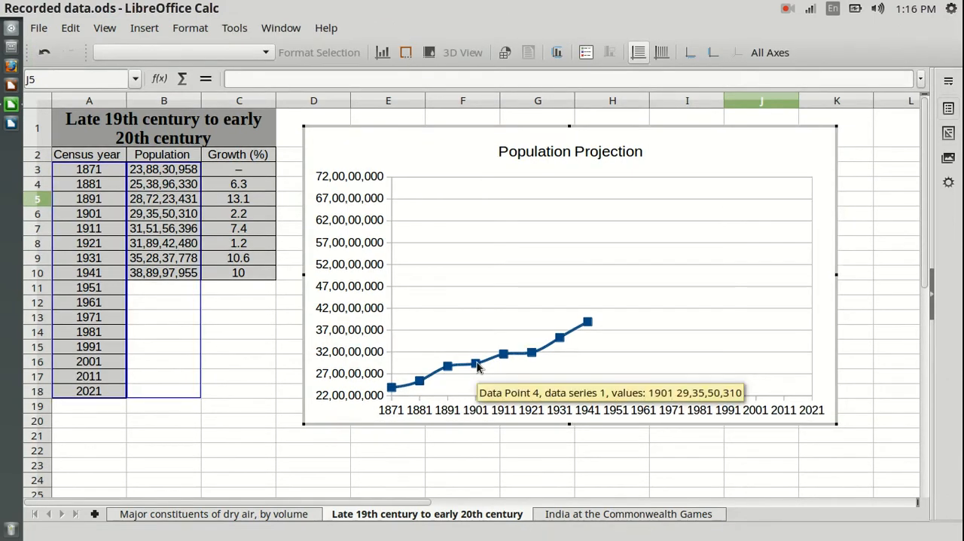
left_click(476, 366)
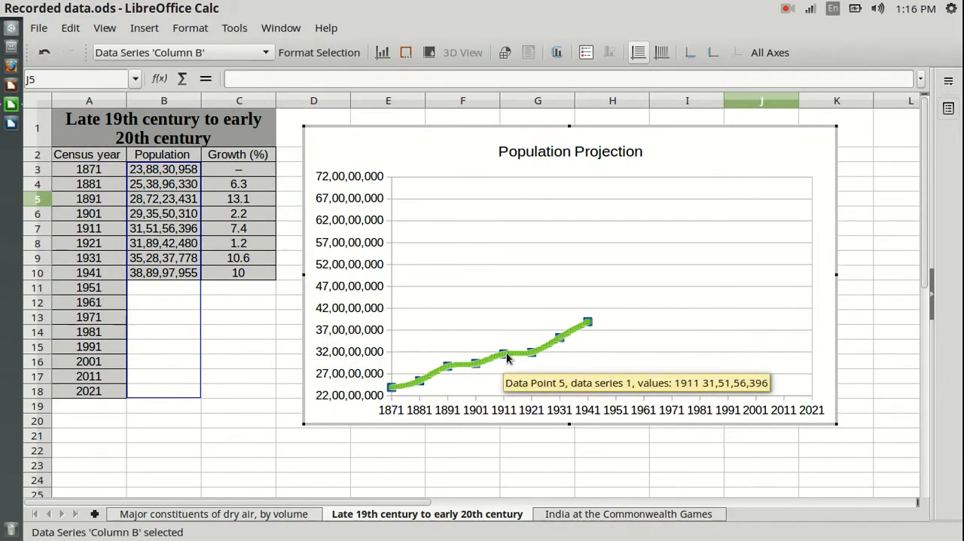
right_click(506, 358)
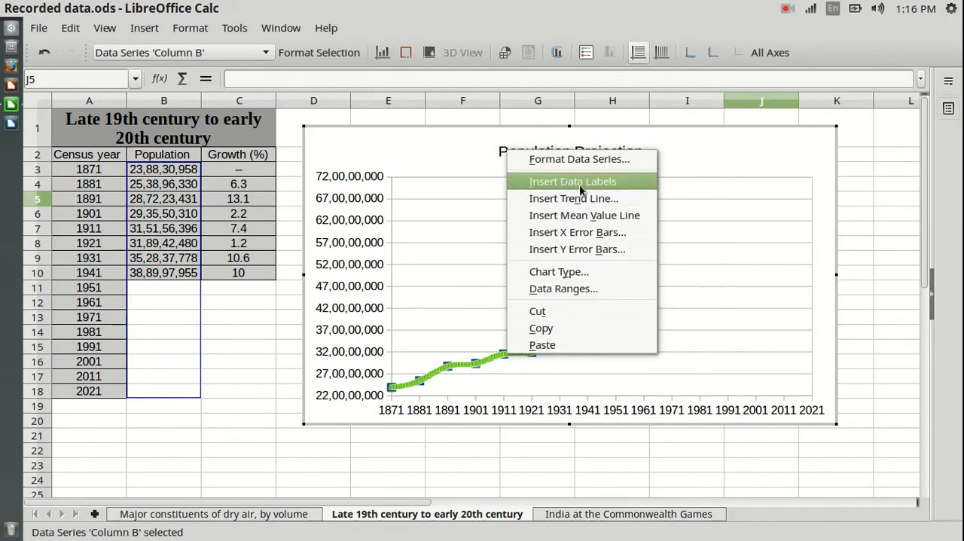
left_click(637, 198)
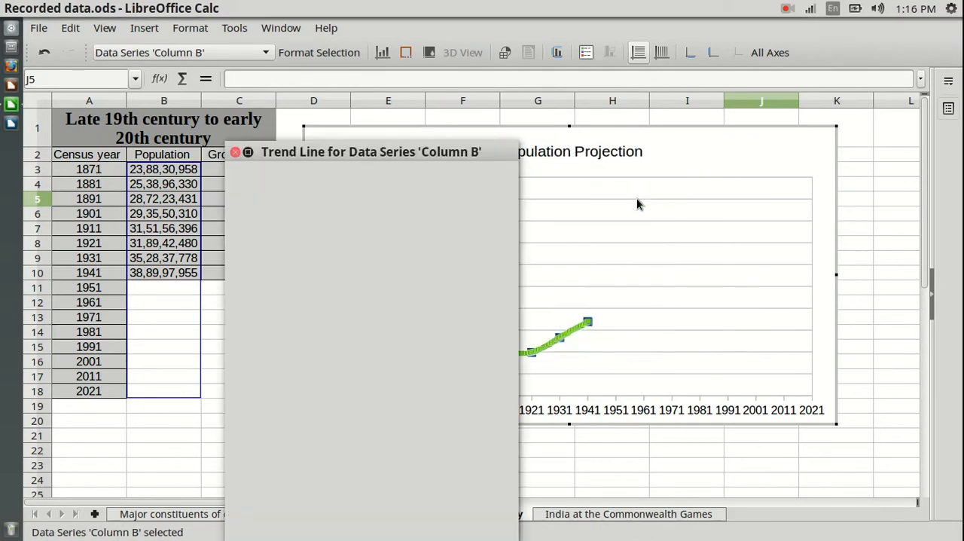
left_click_drag(433, 154, 391, 80)
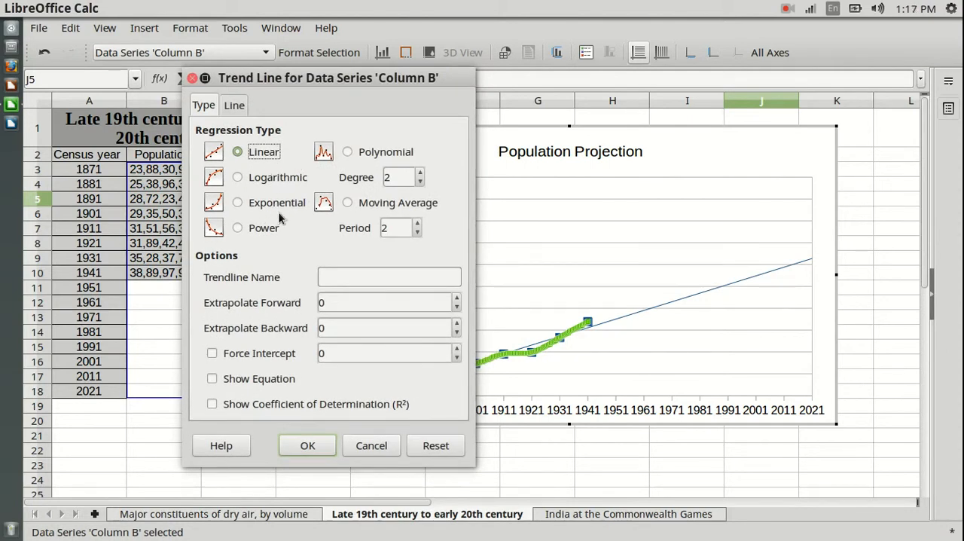
left_click_drag(375, 79, 238, 70)
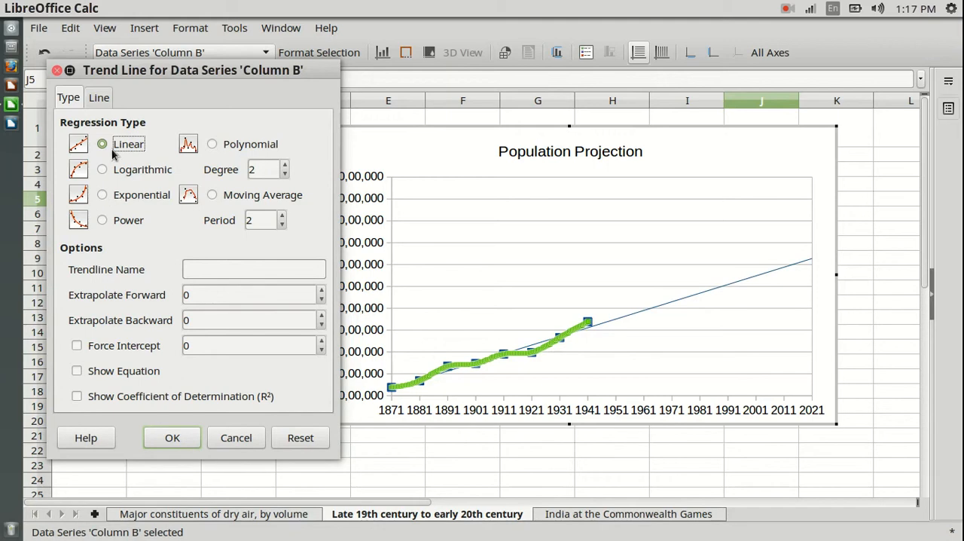
left_click(184, 438)
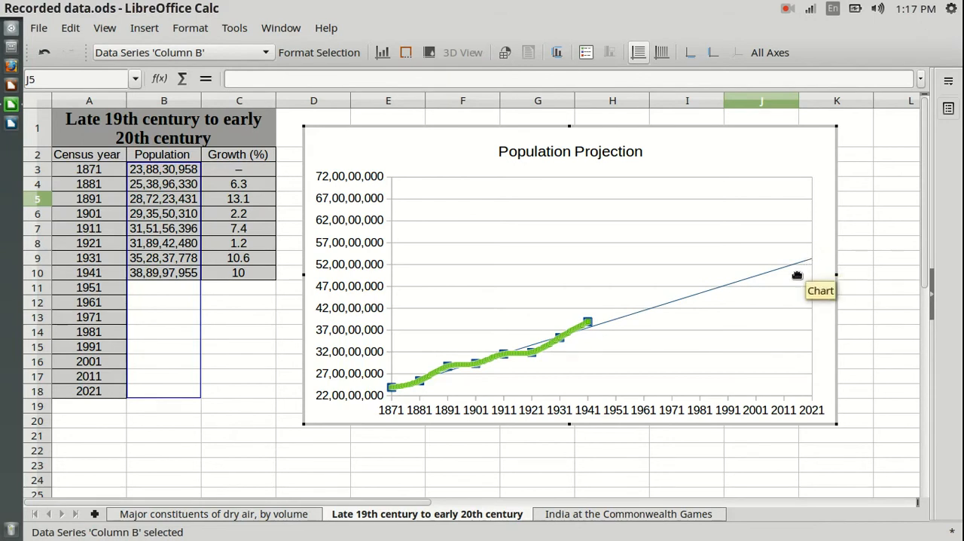
left_click(614, 322)
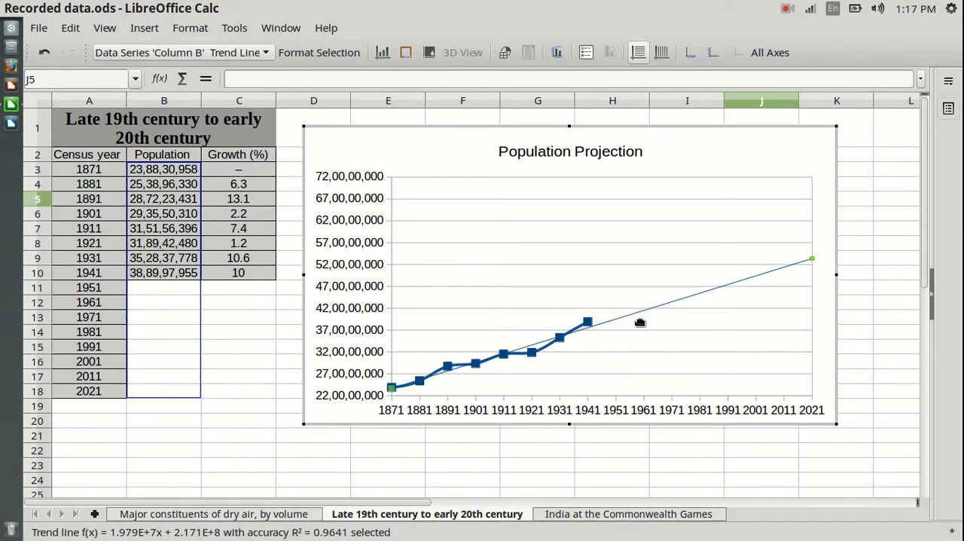
key("Delete")
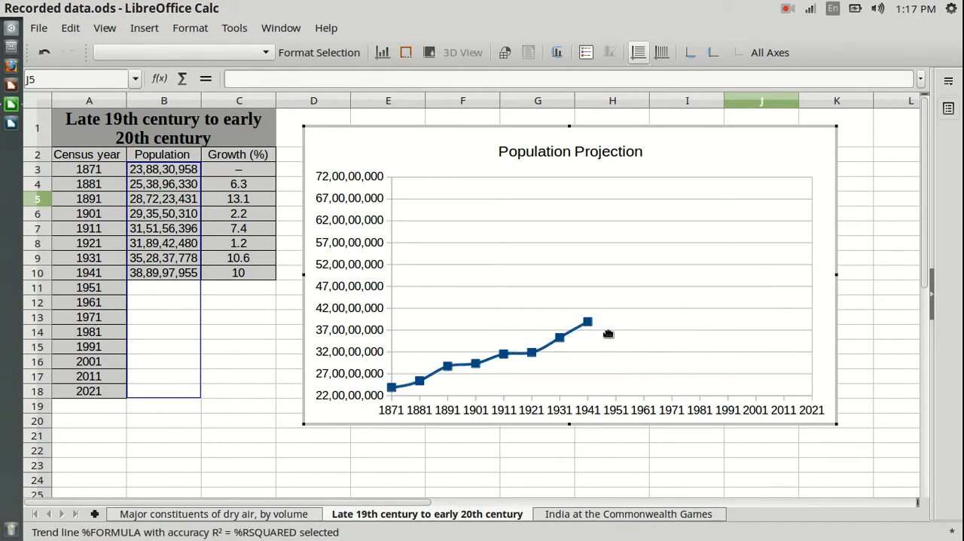
Step: Add an exponential trend line to the population data series and leave chart editing
left_click(538, 348)
right_click(540, 350)
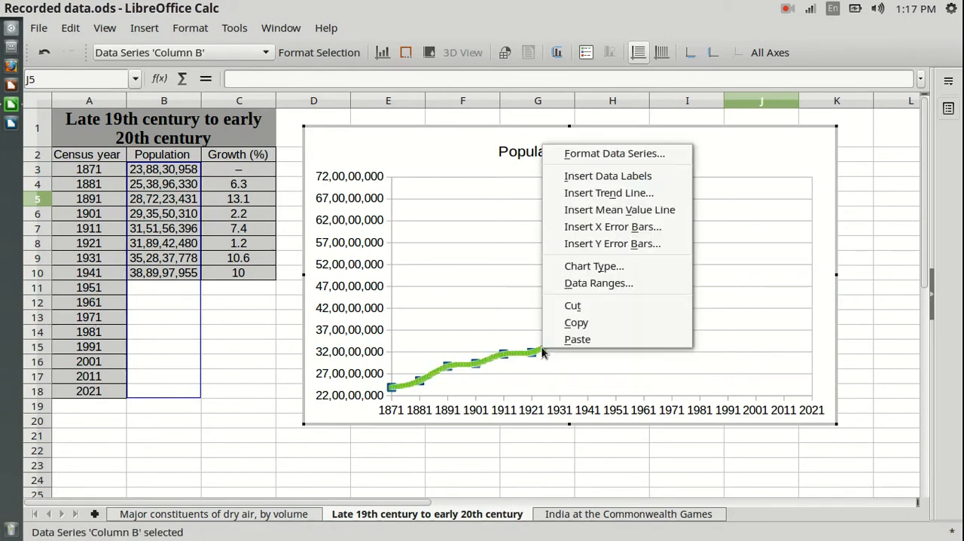
left_click(593, 190)
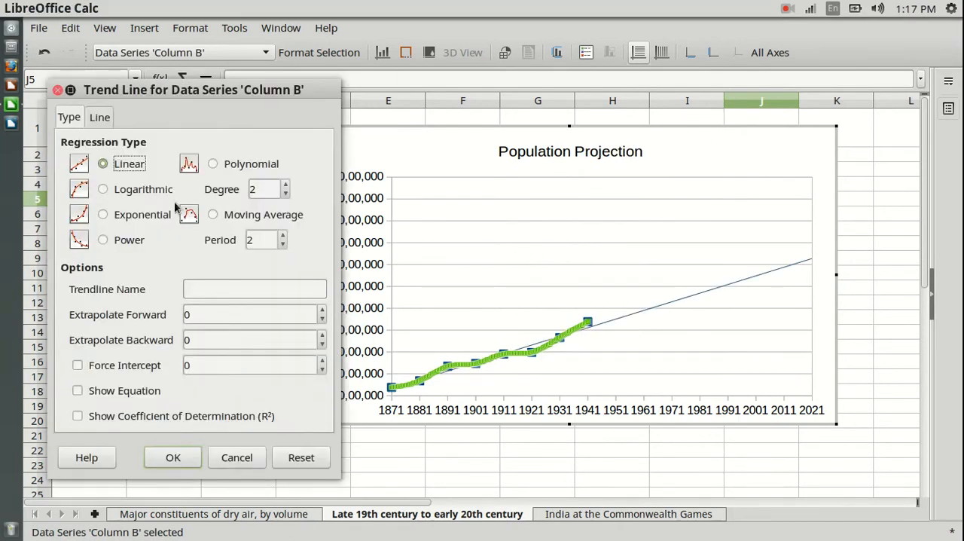
left_click(104, 215)
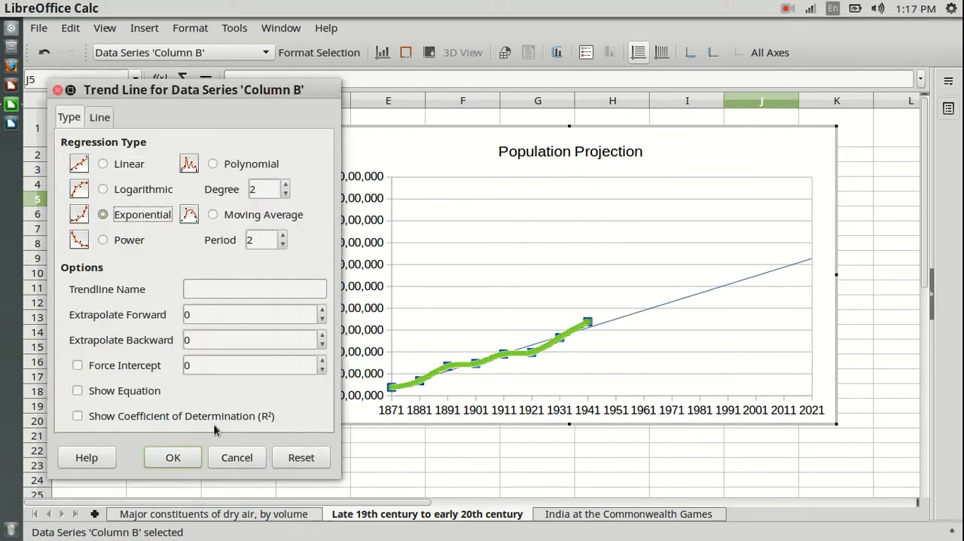
left_click(173, 457)
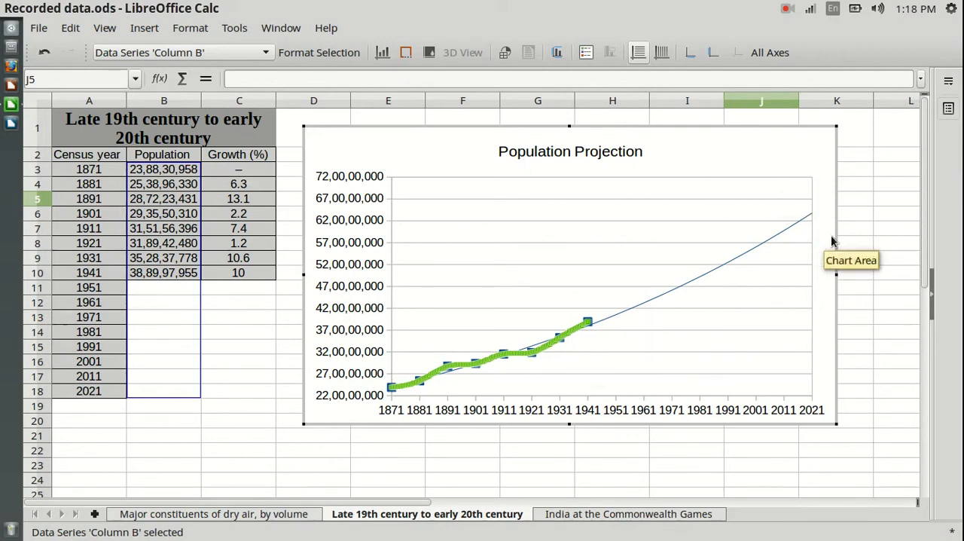
left_click(860, 222)
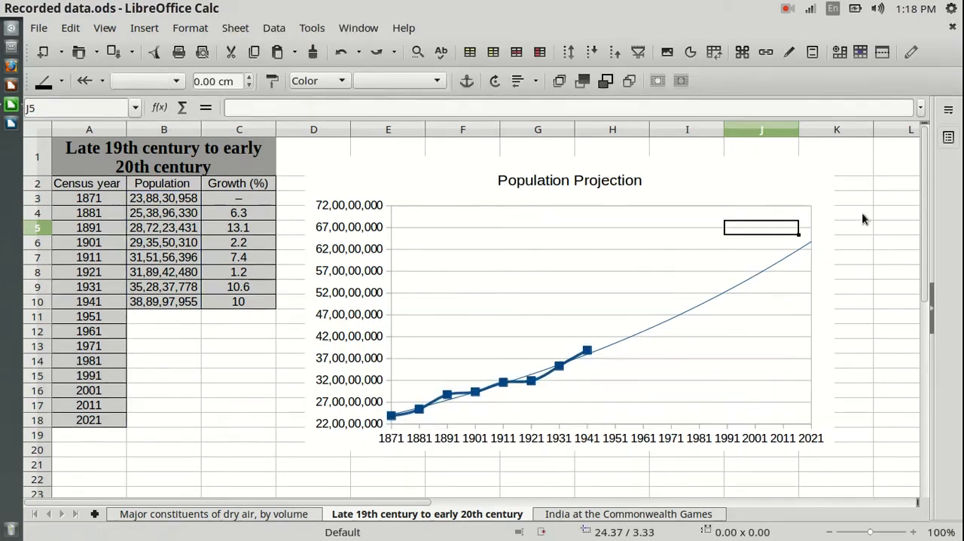
left_click(214, 394)
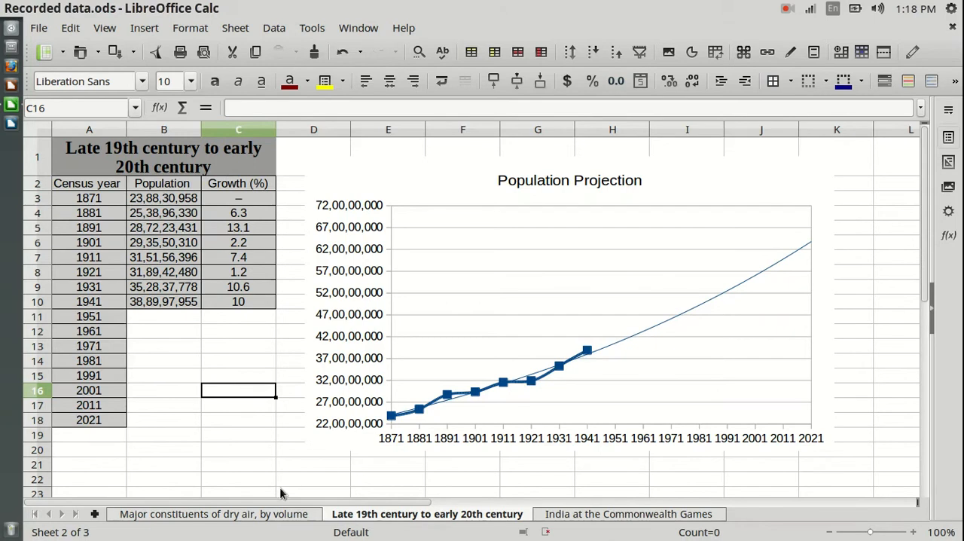
Step: Review the dry air and population chart sheets and open the India at the Commonwealth Games sheet
left_click(258, 514)
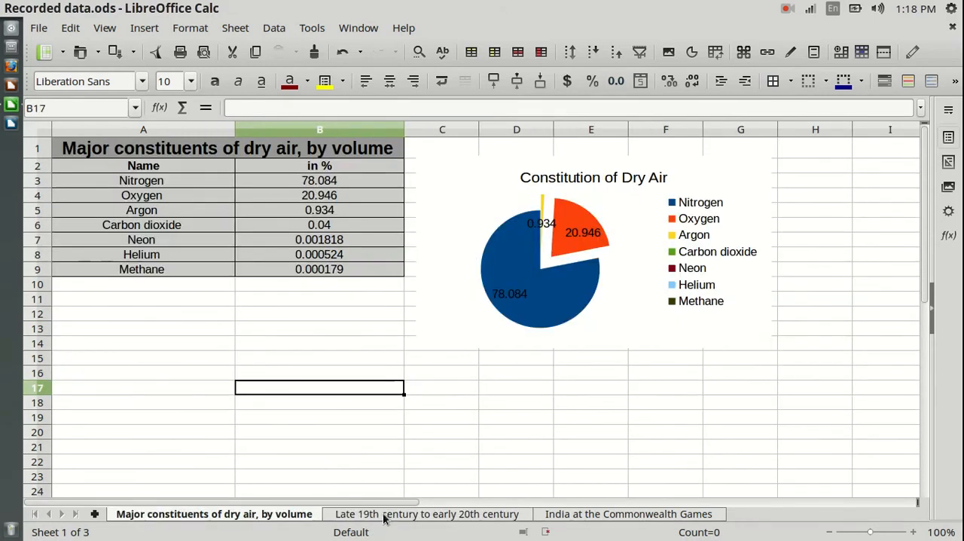
left_click(380, 516)
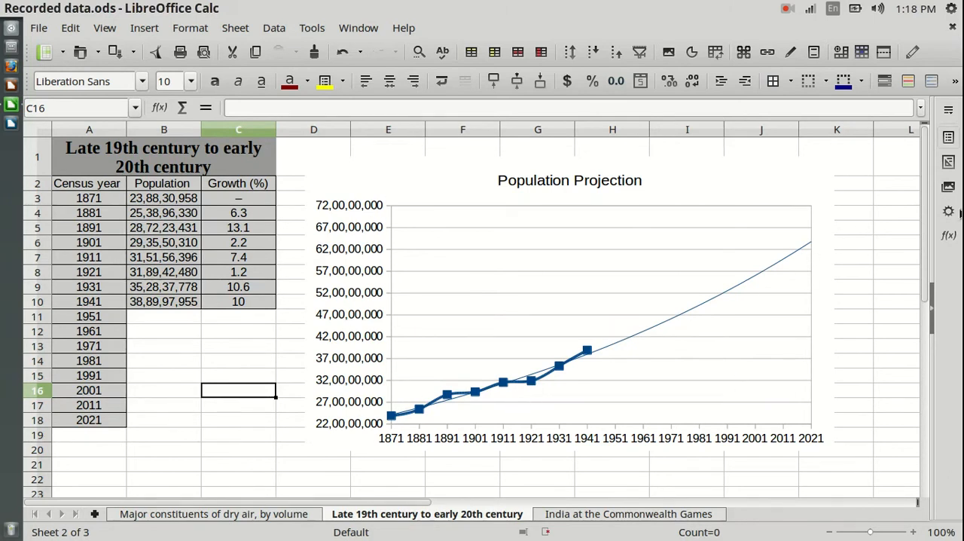
left_click(605, 515)
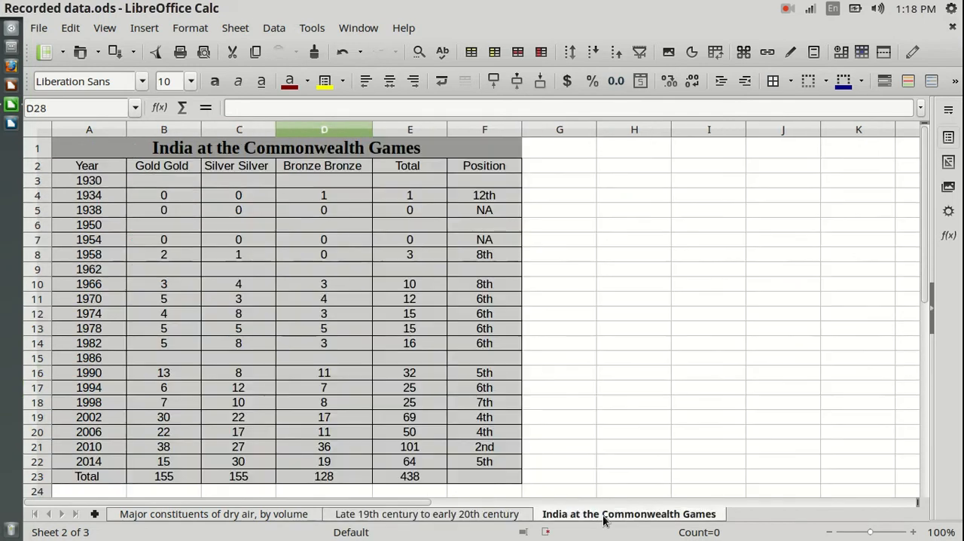
left_click(735, 285)
scroll(740, 295, "down", 1)
scroll(740, 295, "up", 1)
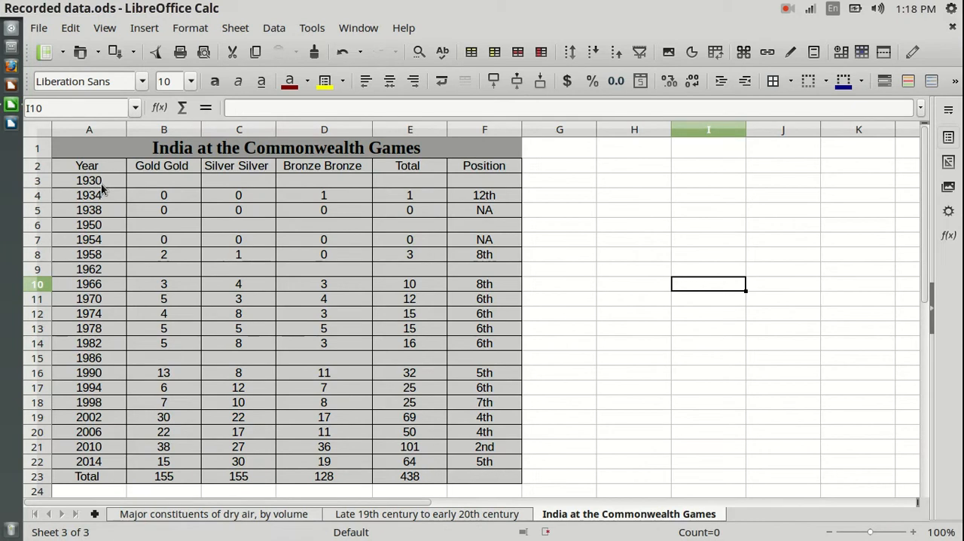
left_click_drag(101, 184, 125, 461)
left_click_drag(421, 183, 410, 254)
left_click(715, 241)
Step: Start a normal column chart from the years in A3:A22 and the medal totals in E3:E22
left_click_drag(102, 183, 109, 459)
left_click_drag(420, 184, 422, 460)
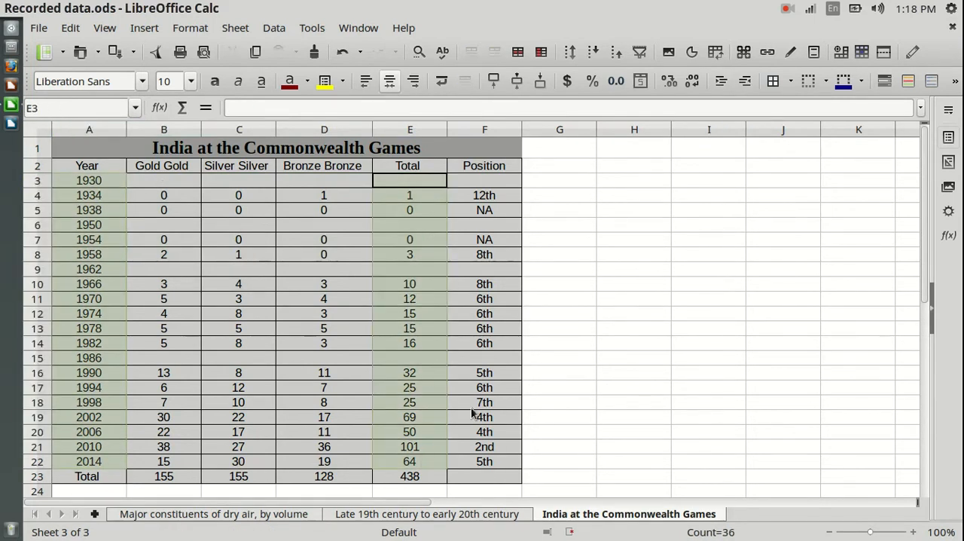
left_click(691, 51)
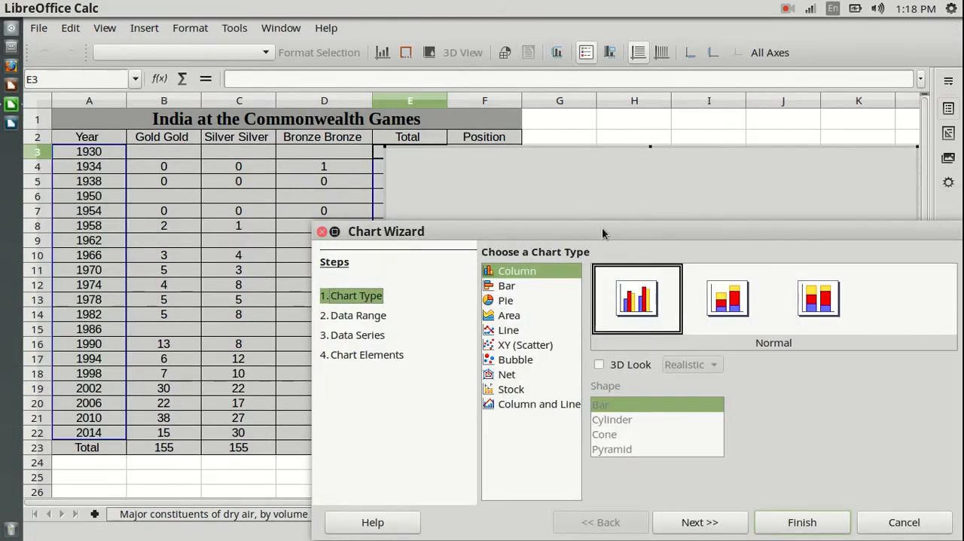
left_click_drag(638, 237, 399, 399)
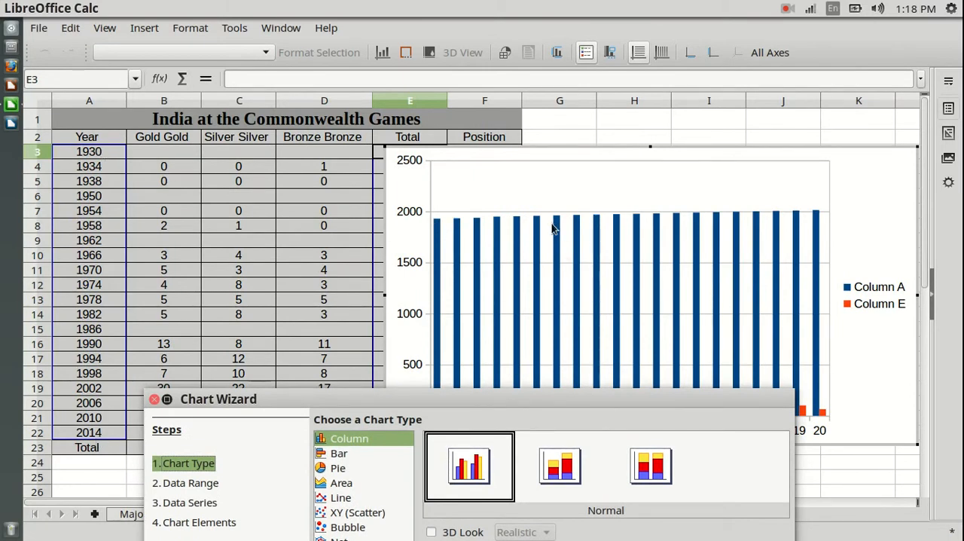
left_click_drag(563, 403, 517, 105)
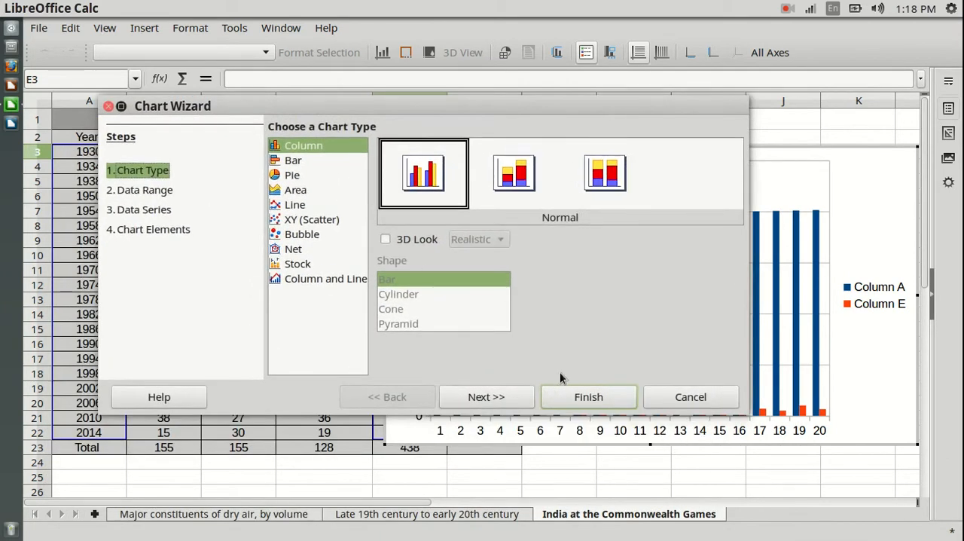
Step: Set the first column of the chart's data range as label so the years serve as categories
left_click(509, 403)
left_click(298, 236)
mouse_move(476, 112)
left_mouse_down()
mouse_move(400, 383)
mouse_move(400, 441)
mouse_move(416, 156)
mouse_move(463, 107)
left_mouse_up()
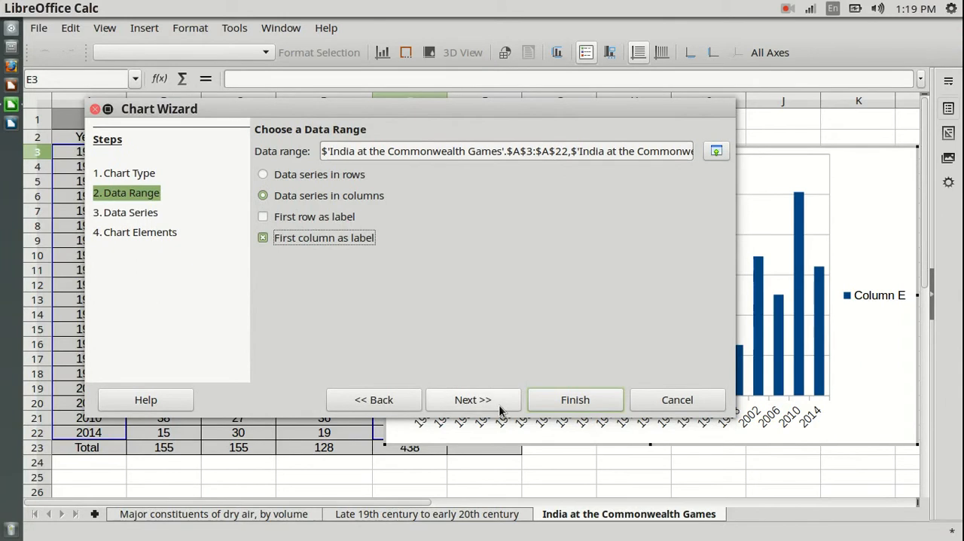
left_click(500, 409)
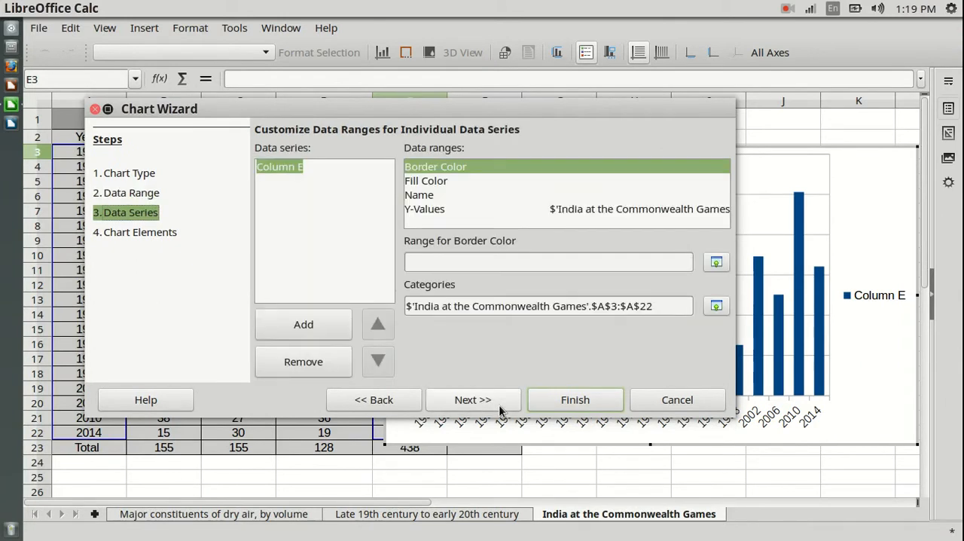
Step: Title the chart "Performance in Common Wealth Games", turn off its legend and finish creating it
left_click(500, 409)
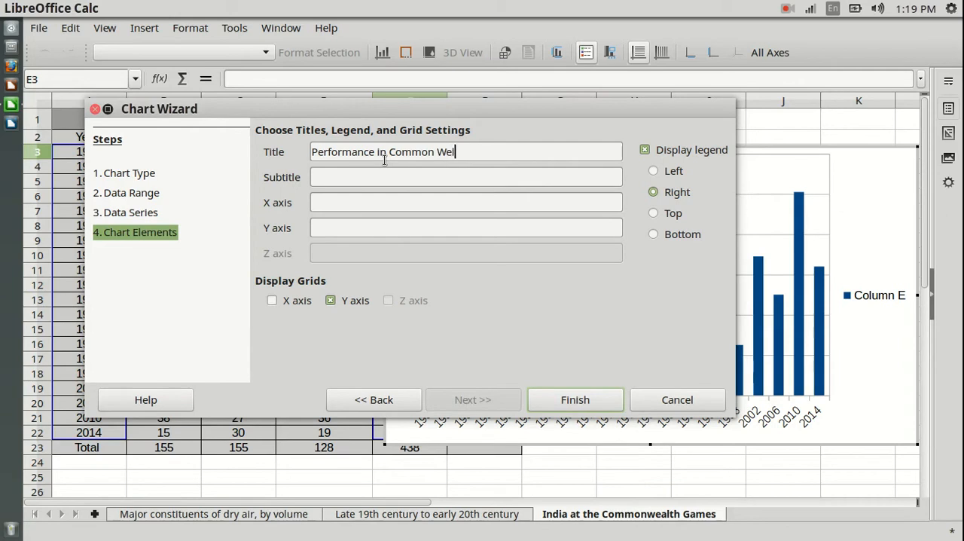
type("Games")
left_click(644, 151)
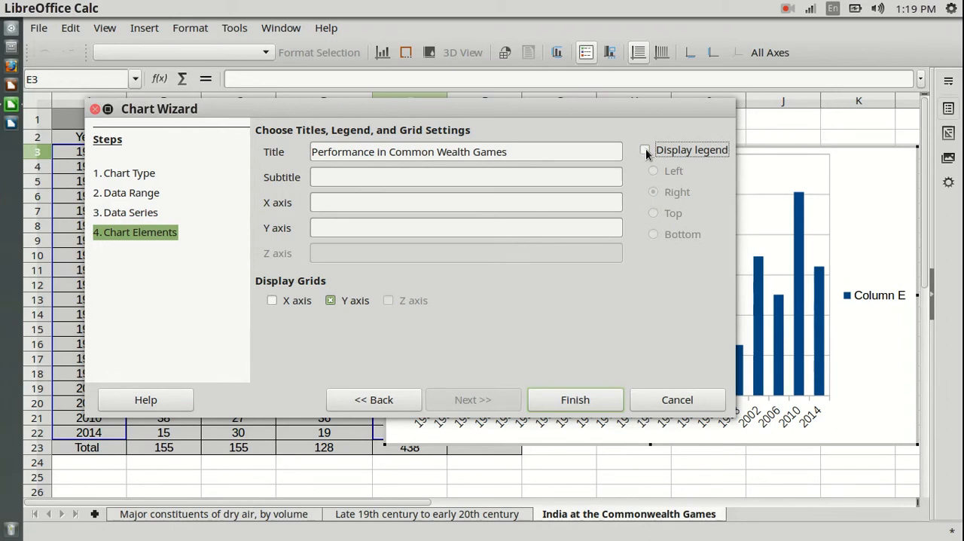
left_click(574, 399)
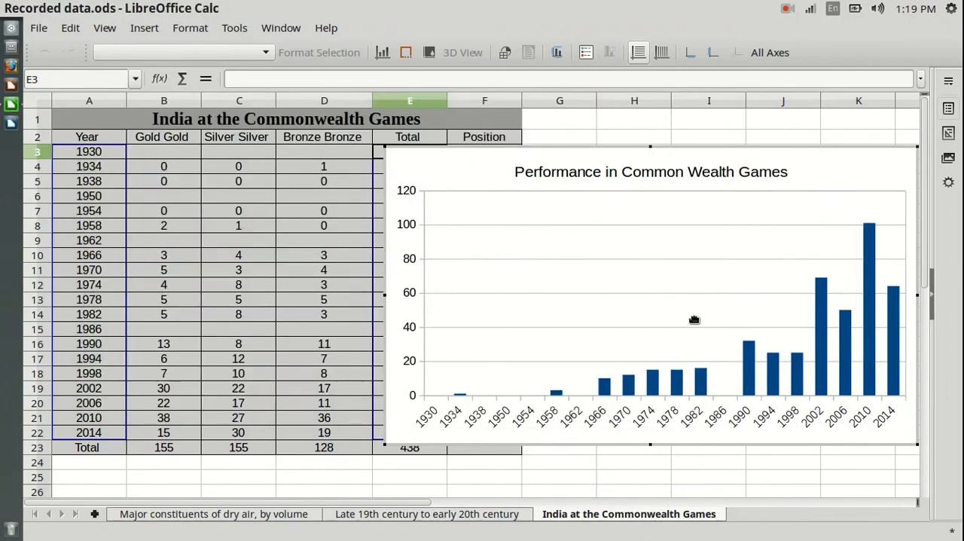
Step: Leave chart editing and move the chart to start over the Bronze column just below the title row, then deselect it
left_click(764, 491)
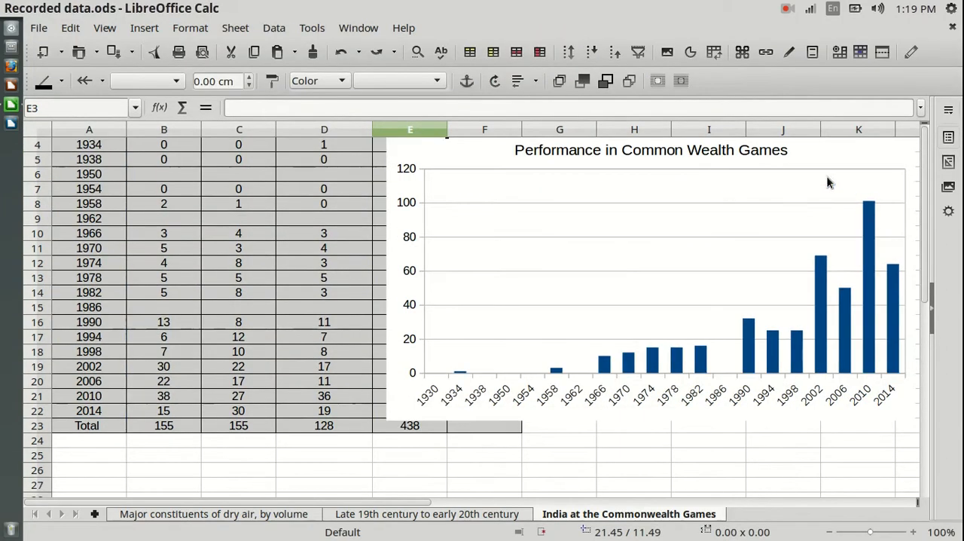
left_click(845, 202)
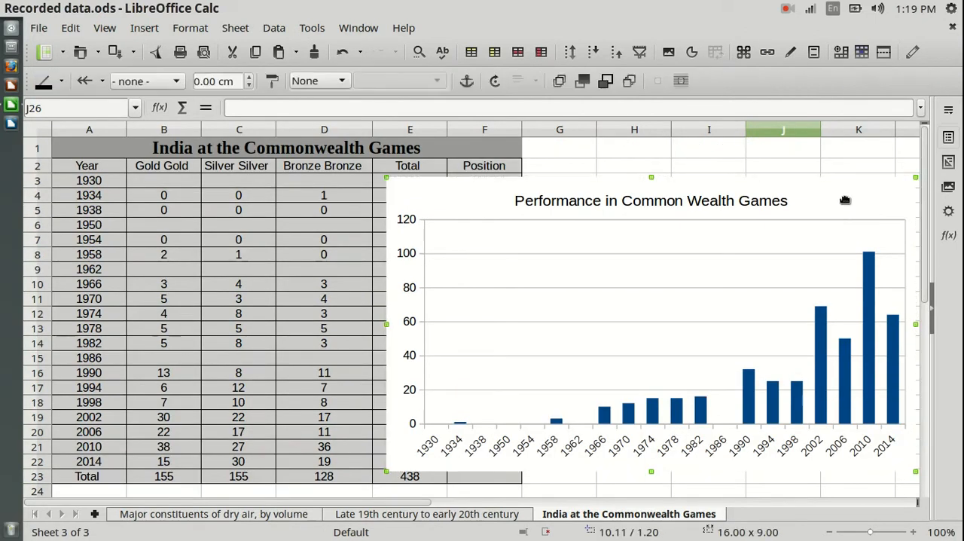
left_click_drag(843, 200, 774, 185)
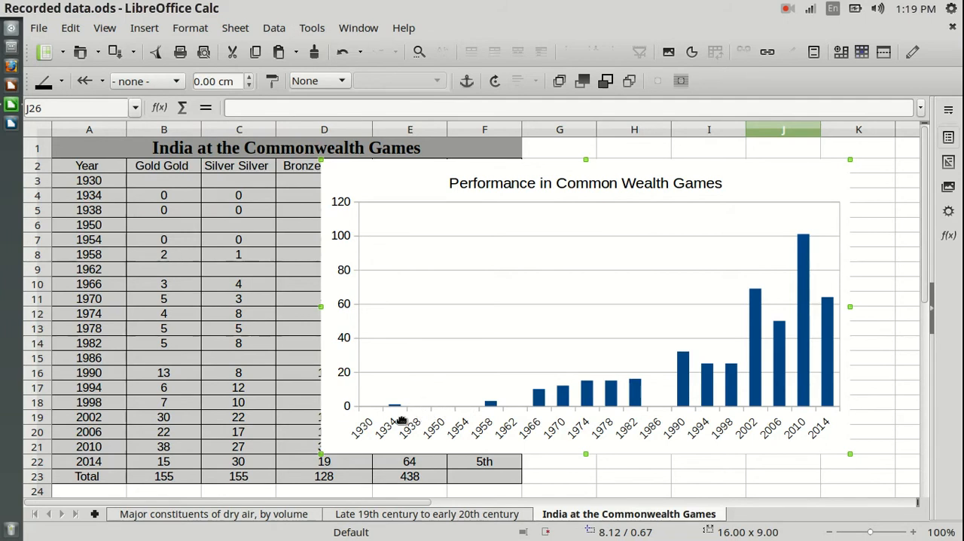
left_click(885, 188)
left_click(886, 215)
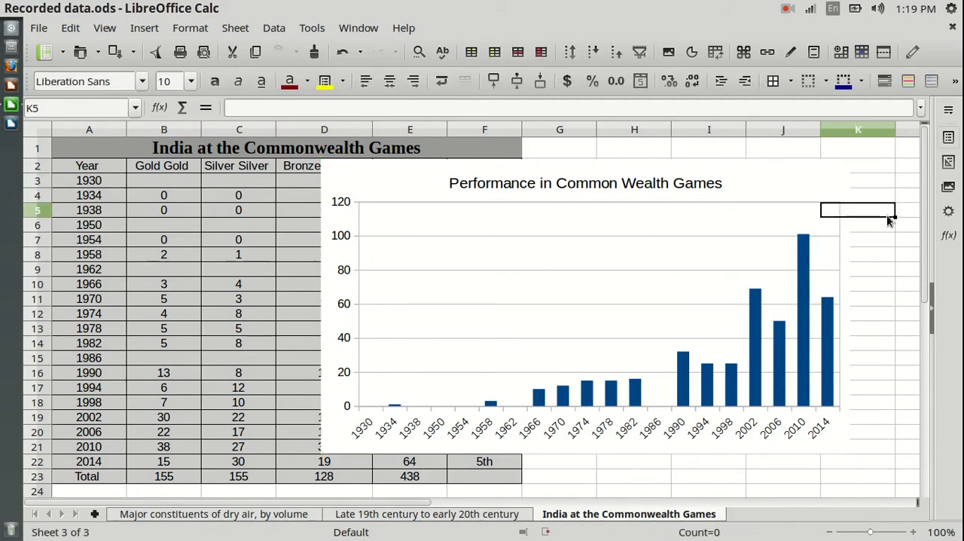
left_click(902, 286)
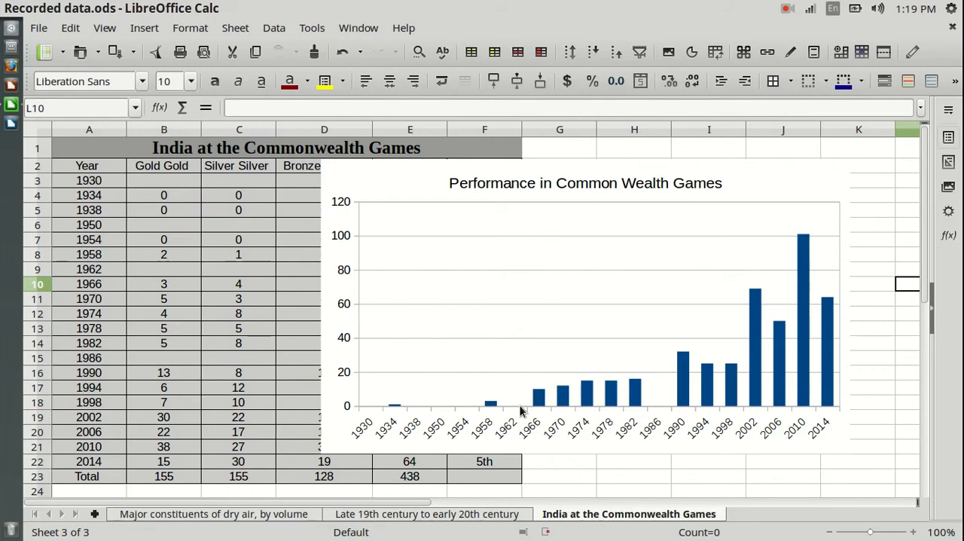
left_click(886, 197)
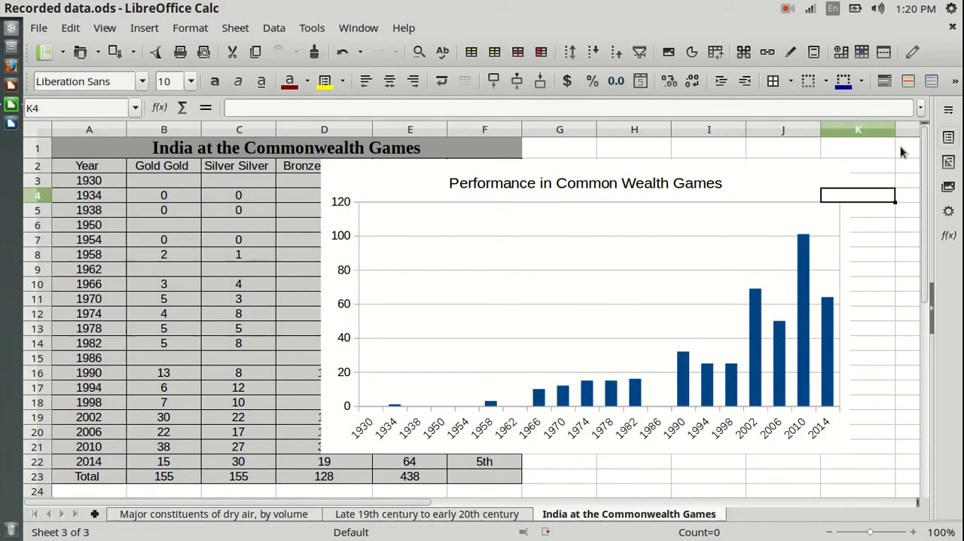
left_click(901, 151)
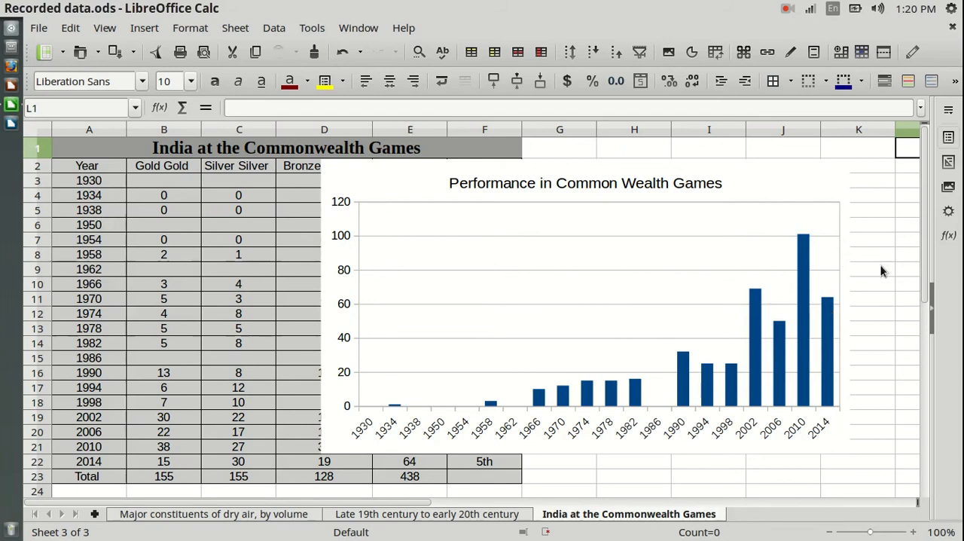
left_click(899, 239)
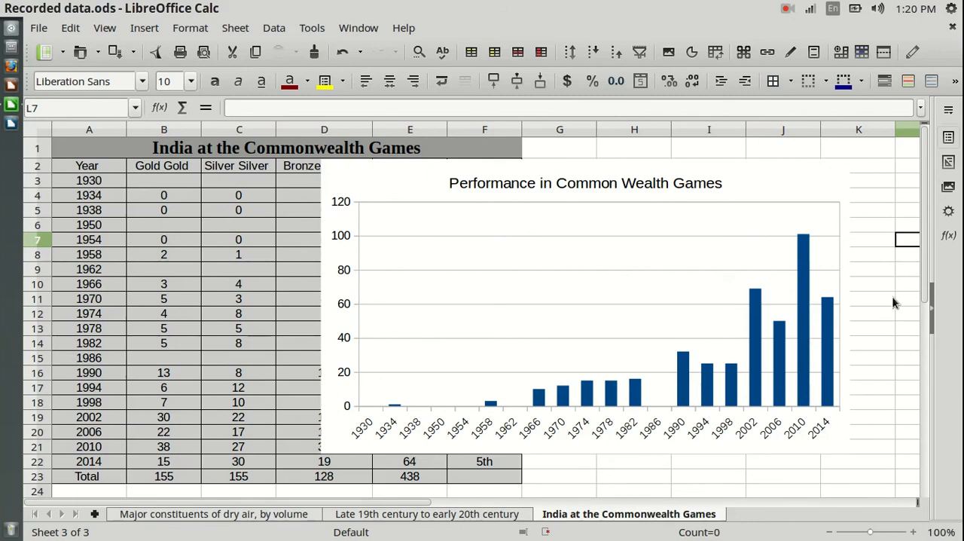
Step: Look over the dry air and population sheets and return to the India at the Commonwealth Games sheet
left_click(213, 516)
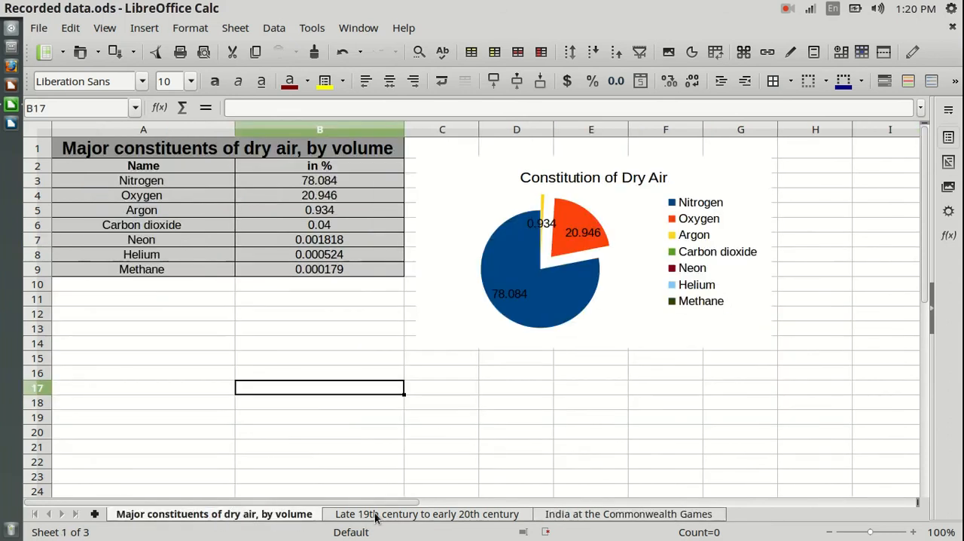
left_click(389, 516)
left_click(624, 514)
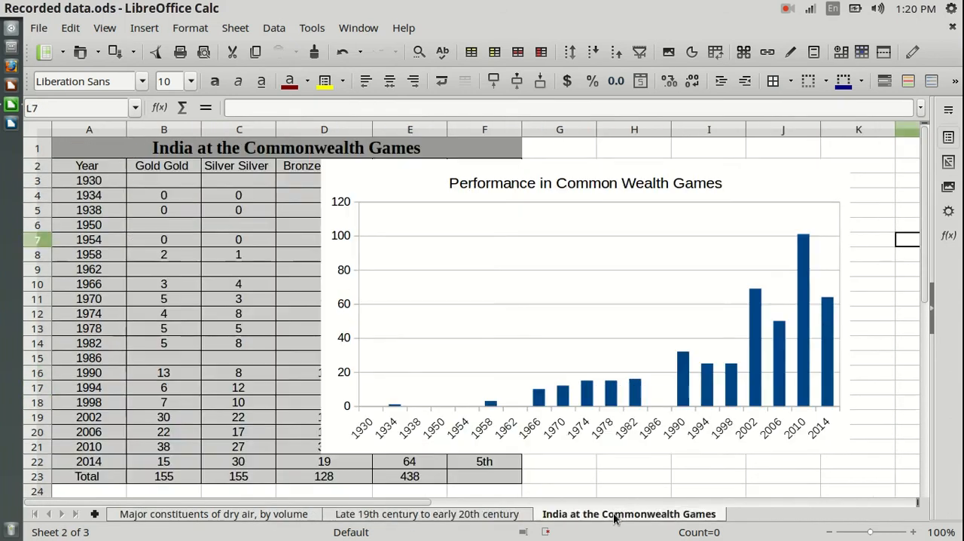
left_click(913, 289)
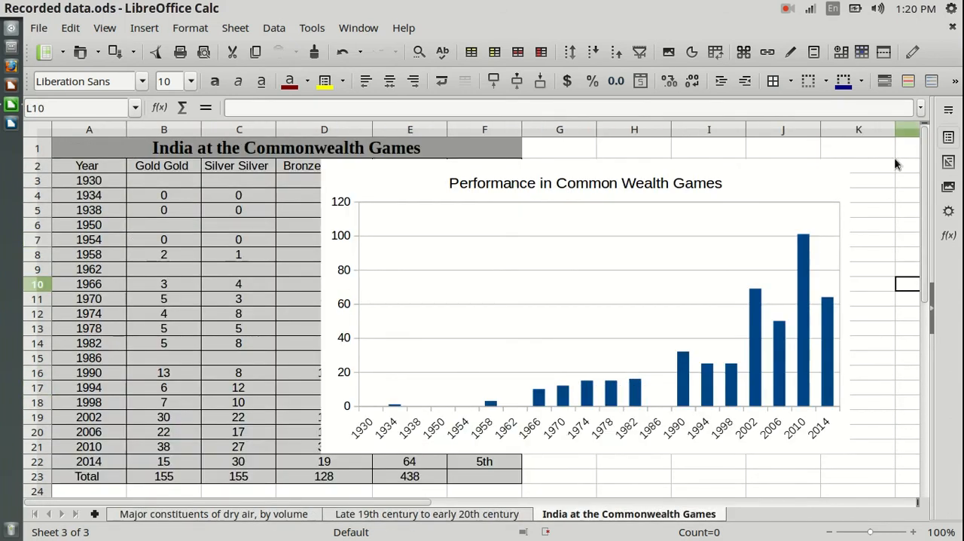